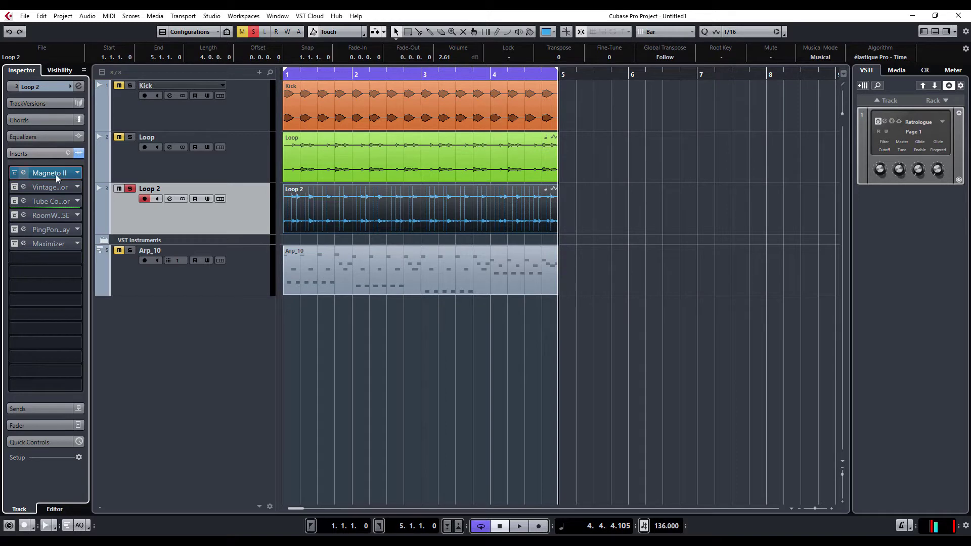
# Load Magneto II on Loop 2's first insert via a 'magn' search, discard old changes, reposition its panel
pyautogui.click(72, 178)
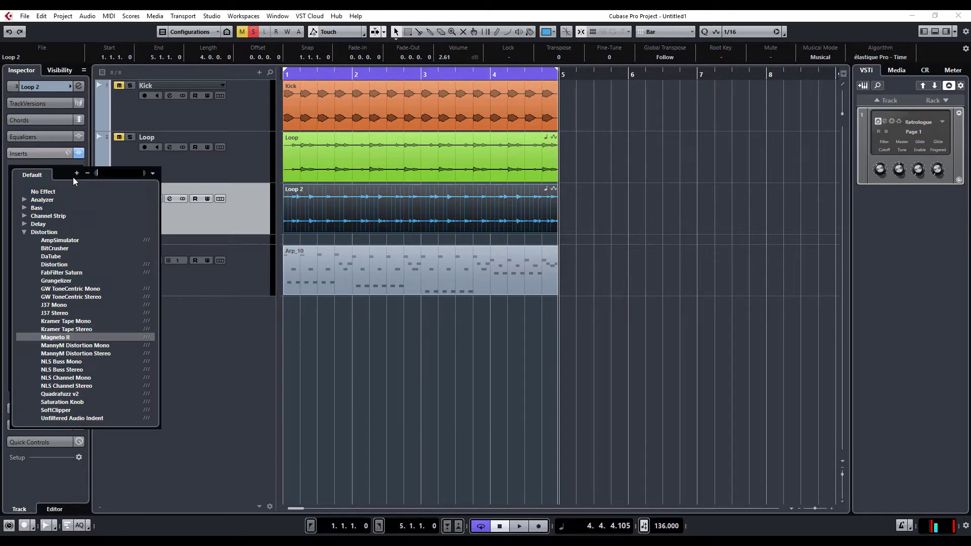
pyautogui.write('magneto')
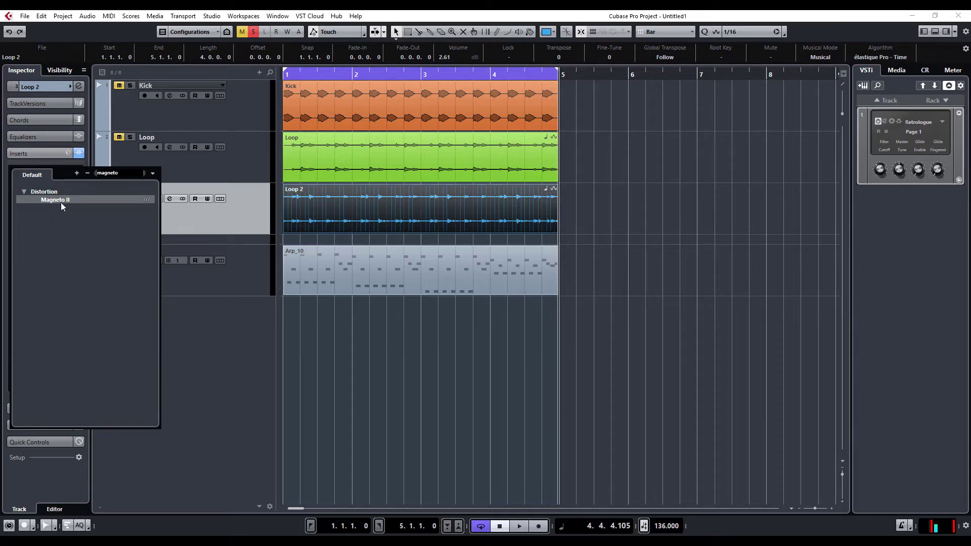
pyautogui.click(61, 201)
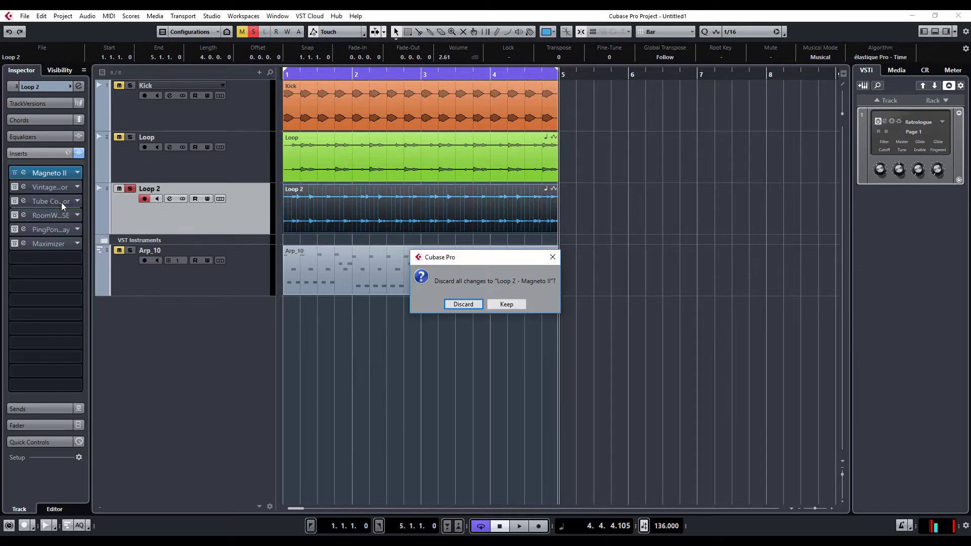
pyautogui.click(463, 304)
pyautogui.moveTo(484, 255); pyautogui.dragTo(463, 210)
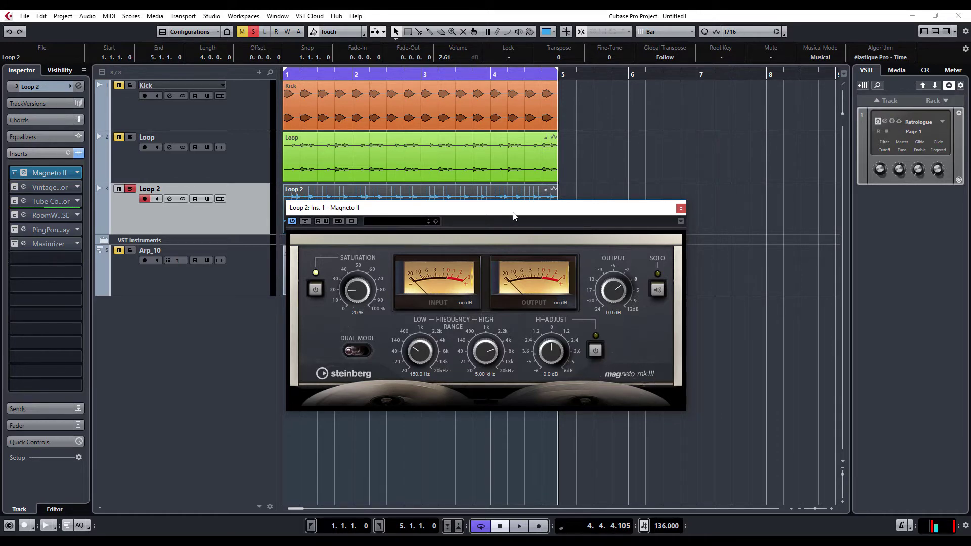
# Start playback, raise Loop 2's event volume to 11.65 dB, and turn Magneto II saturation up to about 60%
pyautogui.moveTo(514, 216); pyautogui.dragTo(494, 266)
pyautogui.press('space')
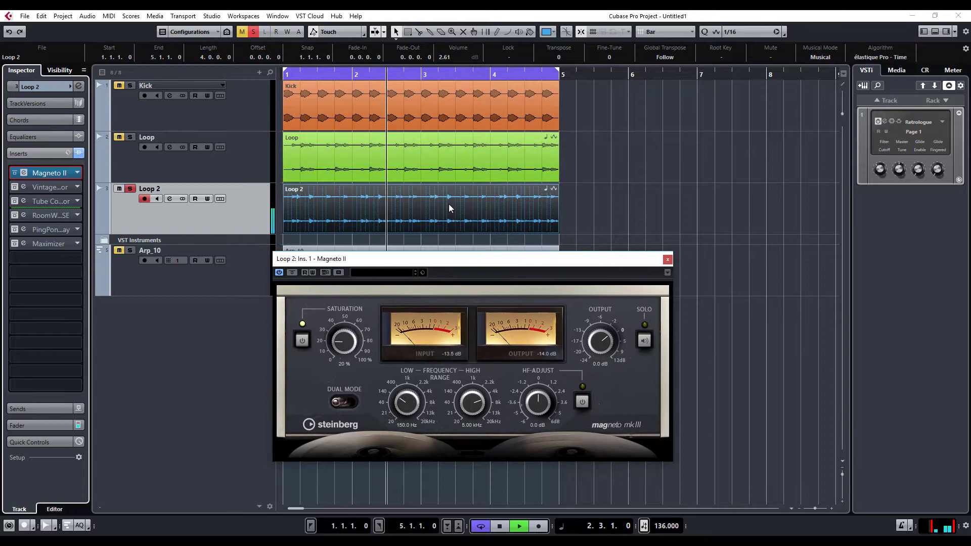
pyautogui.moveTo(422, 189); pyautogui.dragTo(418, 114)
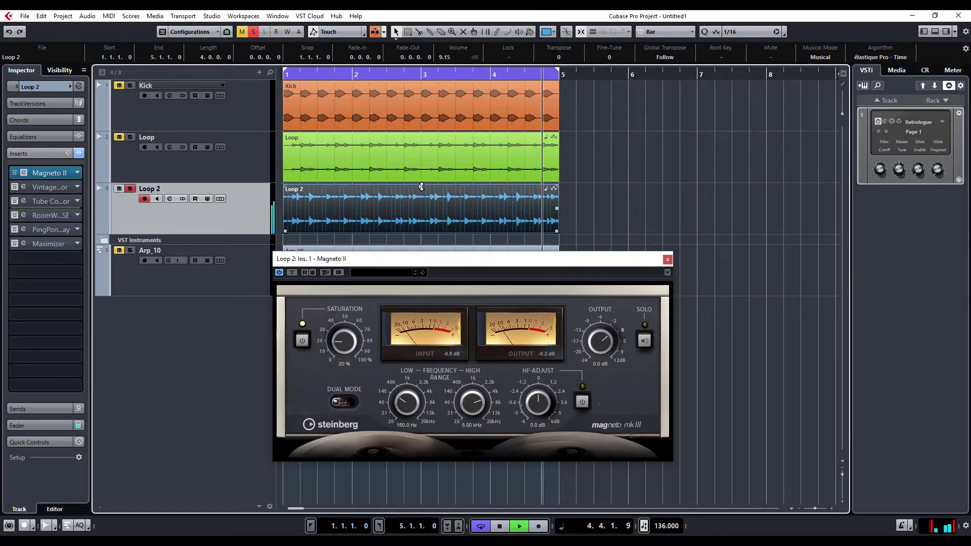
pyautogui.moveTo(421, 186); pyautogui.dragTo(425, 140)
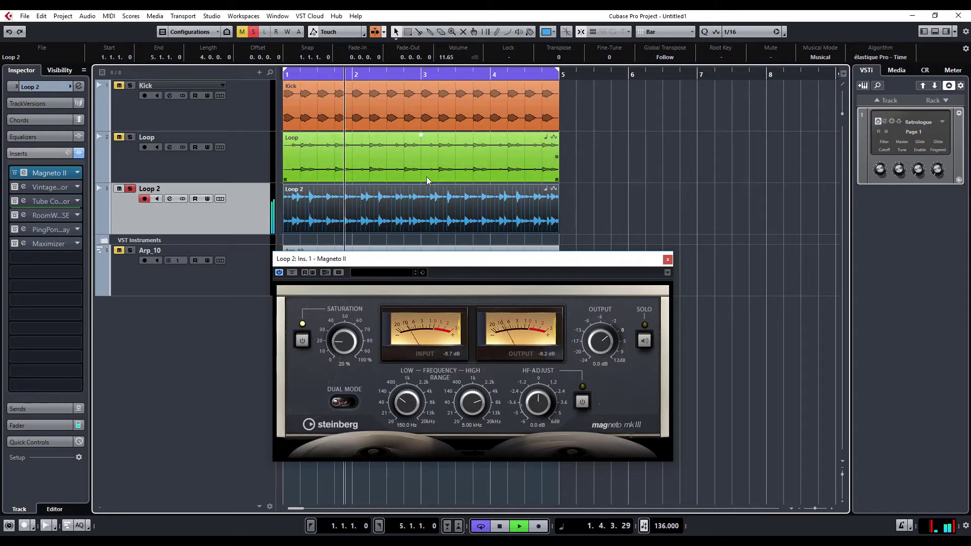
pyautogui.moveTo(448, 262); pyautogui.dragTo(442, 153)
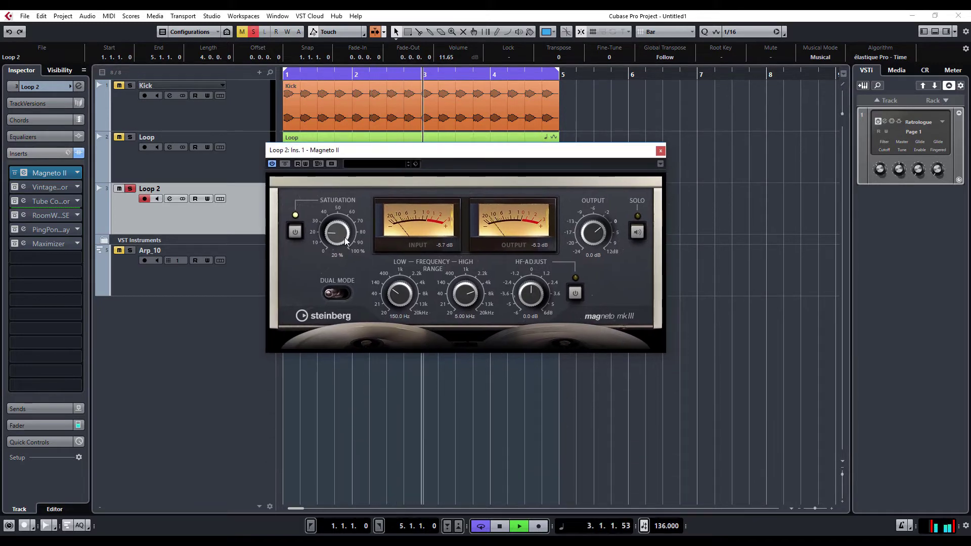
pyautogui.moveTo(344, 236); pyautogui.dragTo(363, 211)
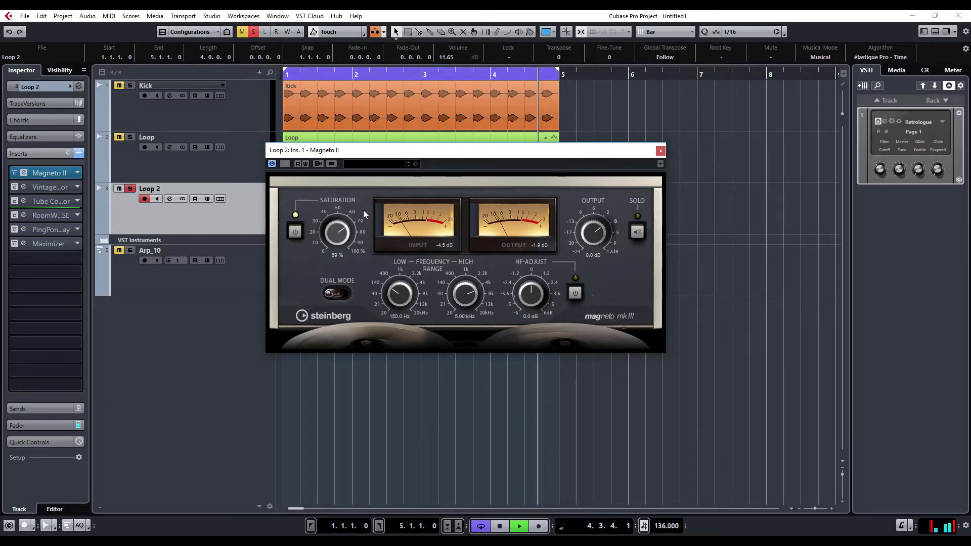
# Shape Magneto II's frequency range, enable and boost HF-Adjust, set output to 0.2 dB, and solo the range
pyautogui.moveTo(464, 296)
pyautogui.mouseDown()
pyautogui.moveTo(452, 319)
pyautogui.moveTo(465, 283)
pyautogui.mouseUp()
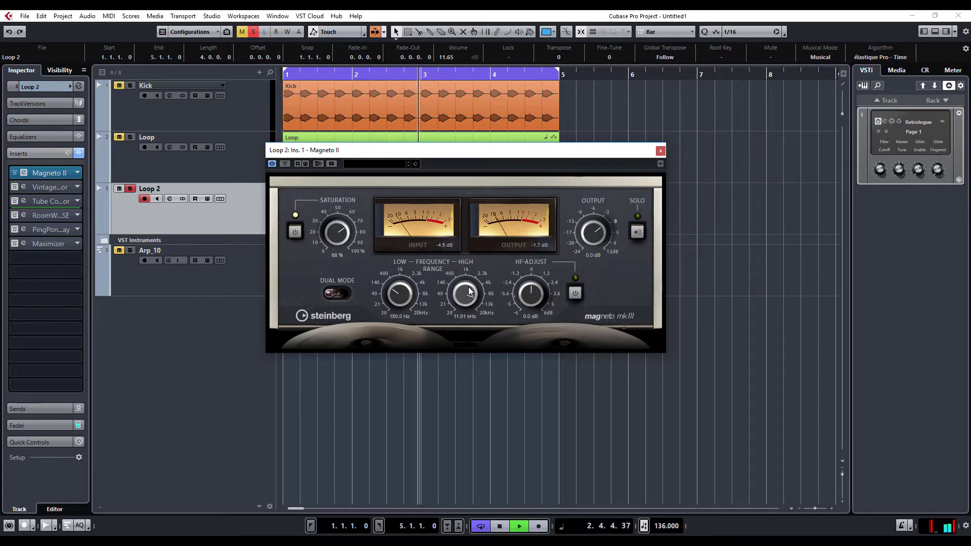
pyautogui.moveTo(399, 298); pyautogui.dragTo(411, 265)
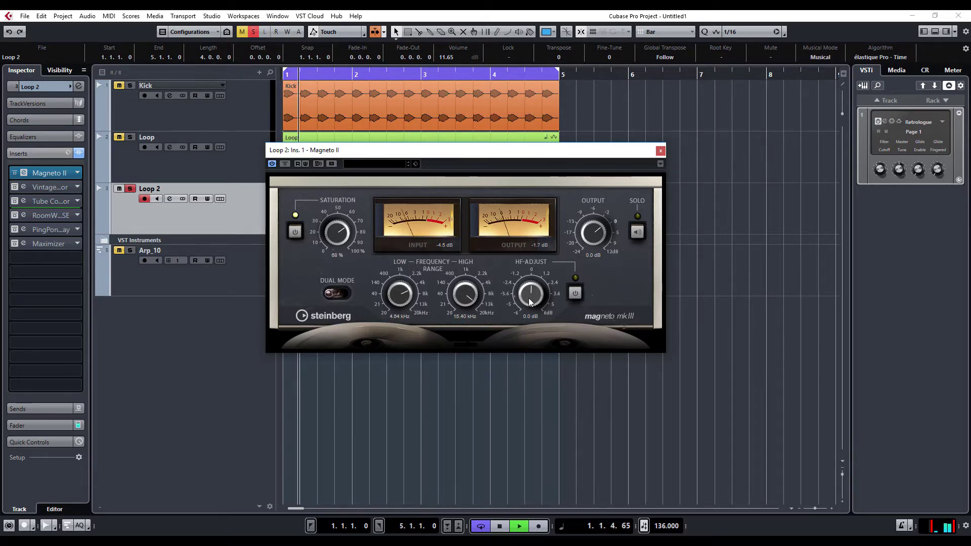
pyautogui.click(573, 295)
pyautogui.moveTo(535, 299); pyautogui.dragTo(535, 381)
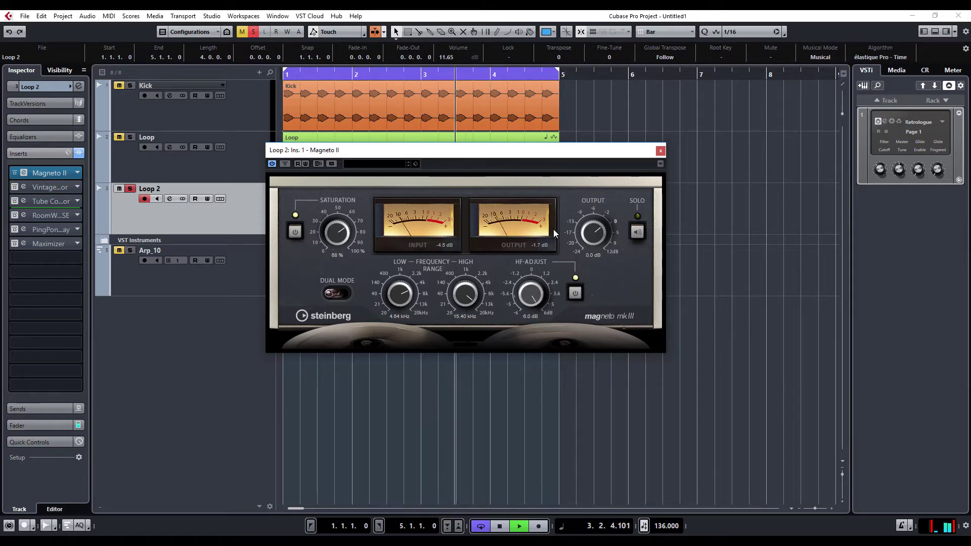
pyautogui.moveTo(541, 275); pyautogui.dragTo(537, 299)
pyautogui.moveTo(587, 234)
pyautogui.mouseDown()
pyautogui.moveTo(584, 247)
pyautogui.moveTo(588, 232)
pyautogui.mouseUp()
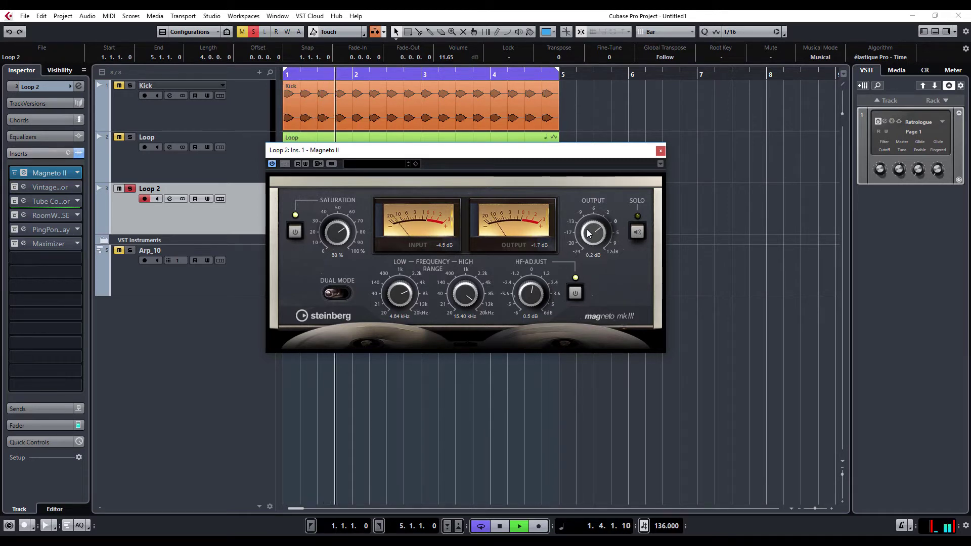
pyautogui.click(632, 234)
# Set HF-Adjust to 5.0 dB and the low limit to 408.8 Hz, unsolo, and set saturation to 70%
pyautogui.moveTo(532, 290); pyautogui.dragTo(536, 263)
pyautogui.moveTo(465, 294); pyautogui.dragTo(479, 309)
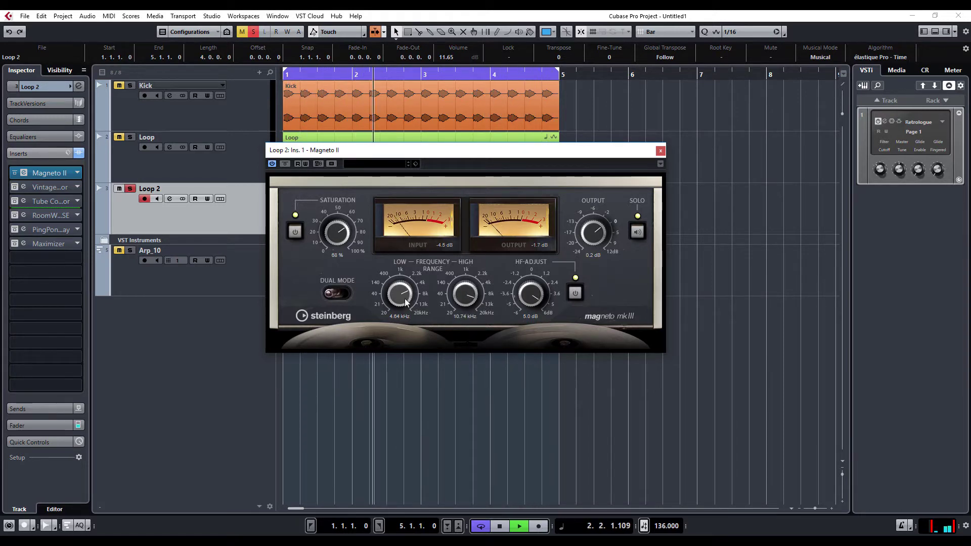
pyautogui.moveTo(404, 298); pyautogui.dragTo(420, 380)
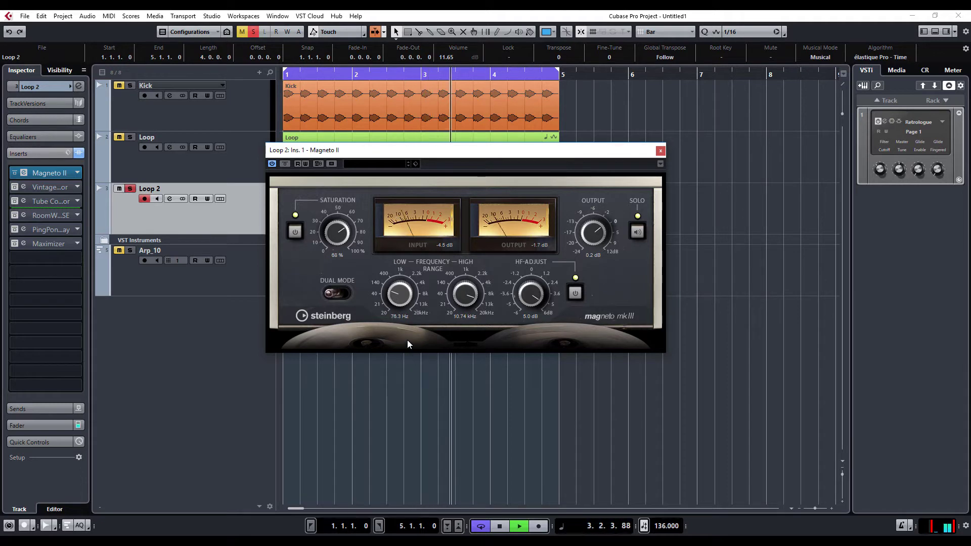
pyautogui.moveTo(408, 345); pyautogui.dragTo(430, 296)
pyautogui.click(641, 235)
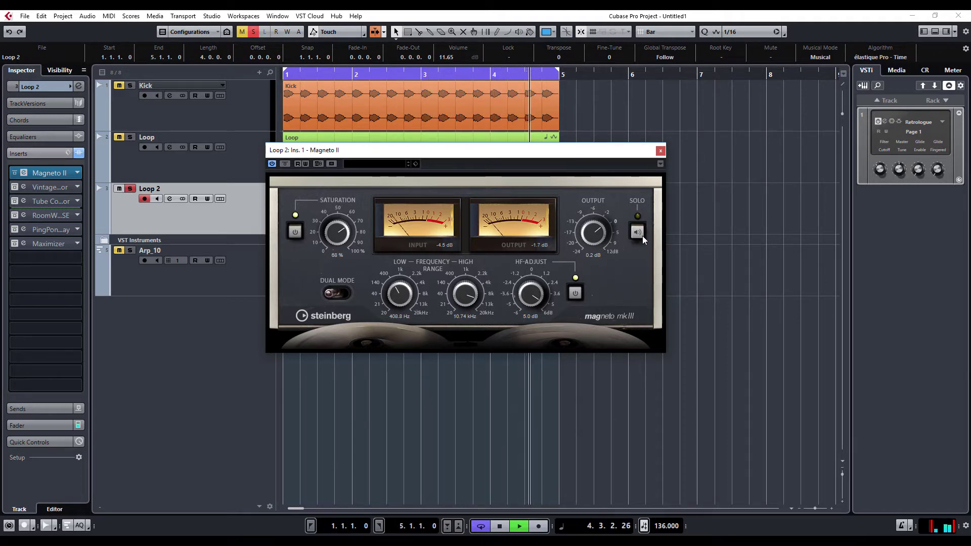
pyautogui.moveTo(337, 233); pyautogui.dragTo(337, 343)
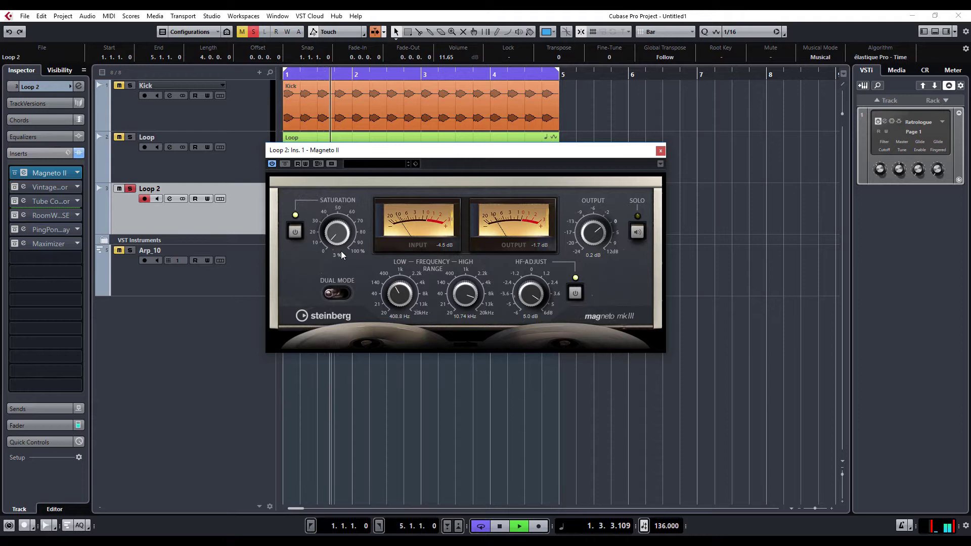
pyautogui.moveTo(342, 254); pyautogui.dragTo(341, 213)
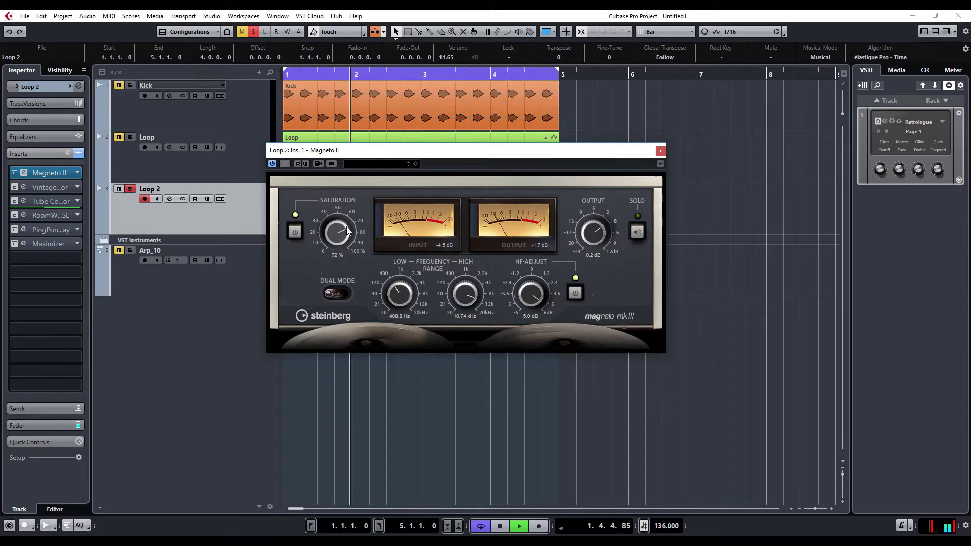
# Compare Magneto II bypassed and active twice, then stop playback
pyautogui.click(286, 164)
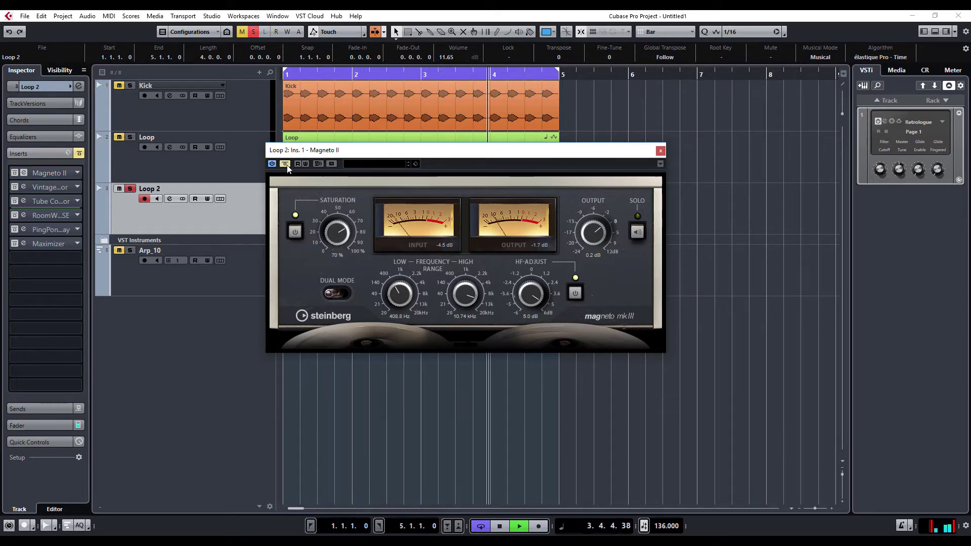
pyautogui.click(285, 164)
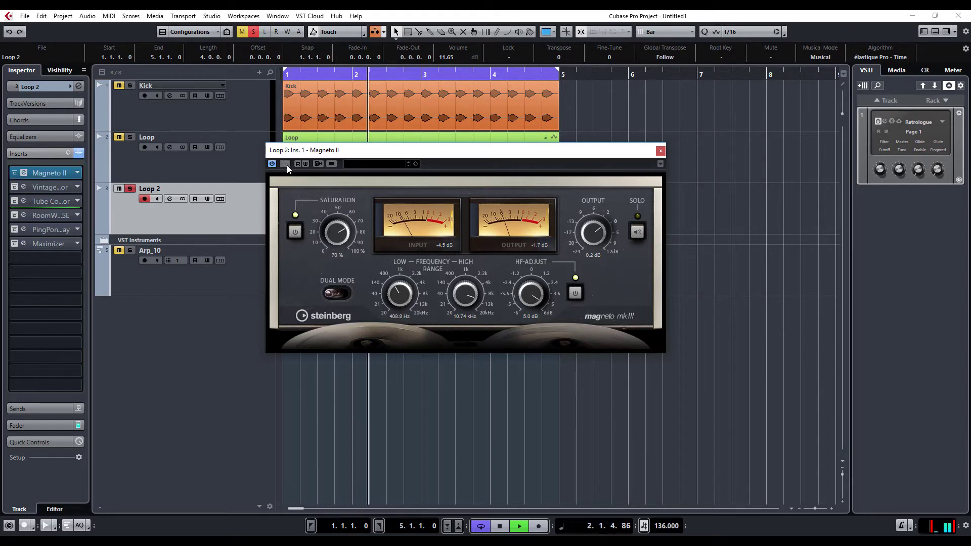
pyautogui.click(286, 164)
pyautogui.click(286, 164)
pyautogui.press('space')
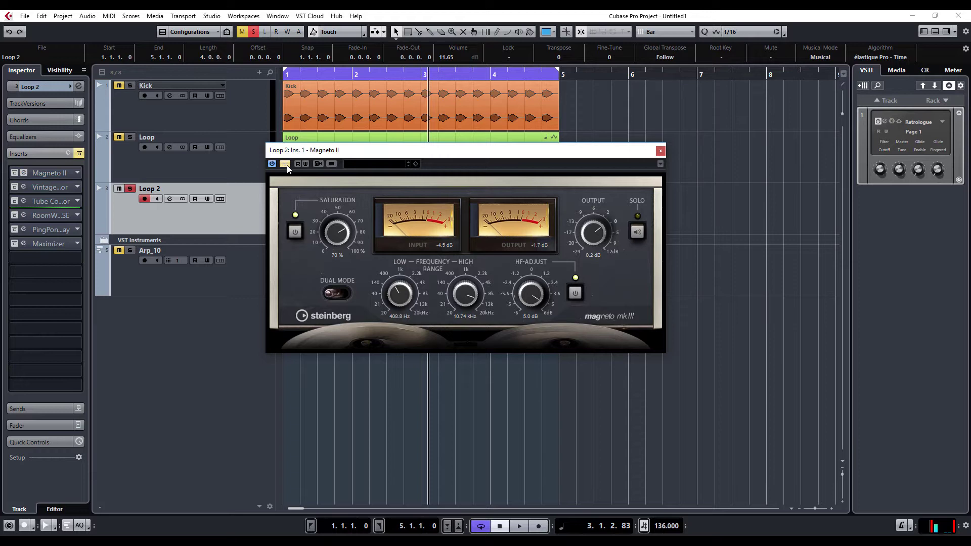
# Restart playback, lower Magneto II output to -1.6 dB while A/B bypassing it, then stop
pyautogui.press('space')
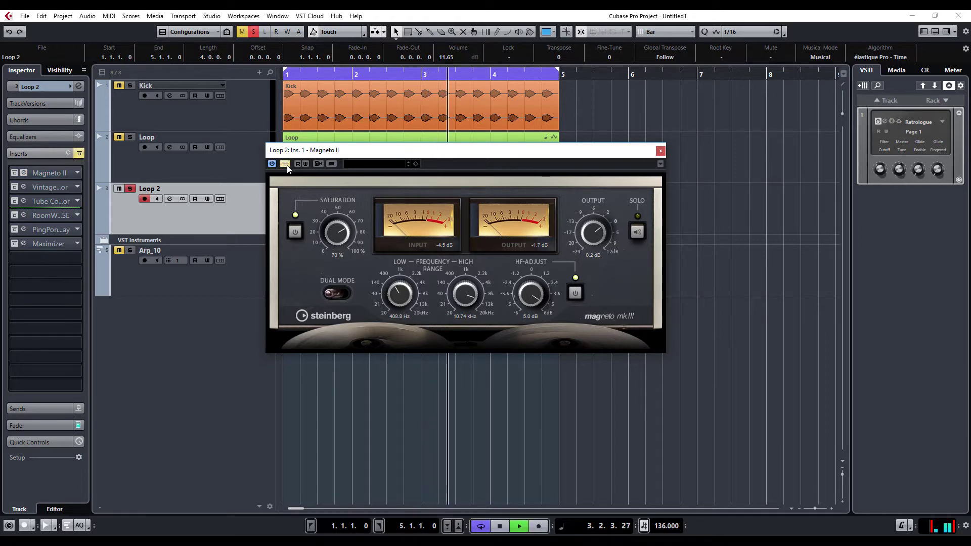
pyautogui.click(285, 164)
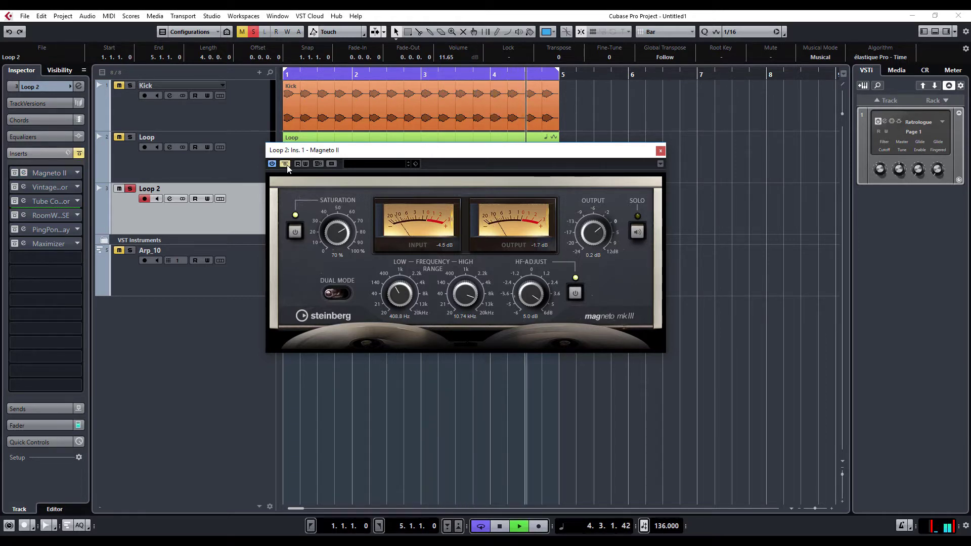
pyautogui.click(287, 165)
pyautogui.moveTo(599, 237); pyautogui.dragTo(598, 242)
pyautogui.click(286, 163)
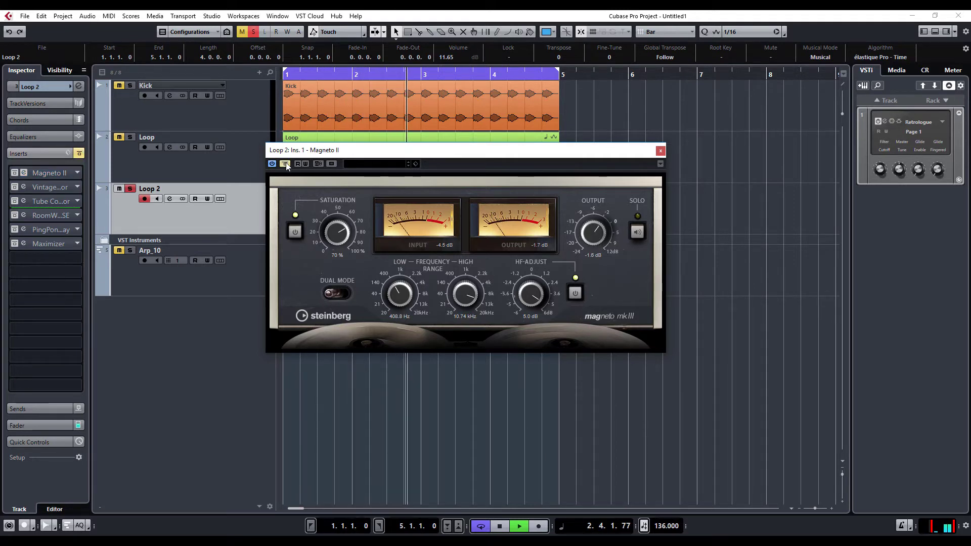
pyautogui.click(286, 162)
pyautogui.press('space')
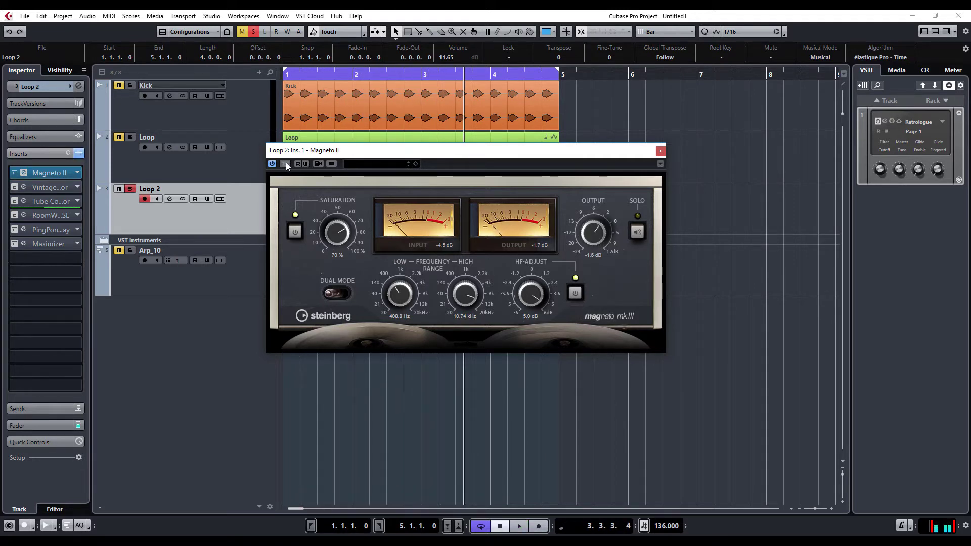
pyautogui.click(286, 162)
# Open the VintageCompressor panel, bypass Magneto II, arrange both windows, and start playback
pyautogui.click(23, 187)
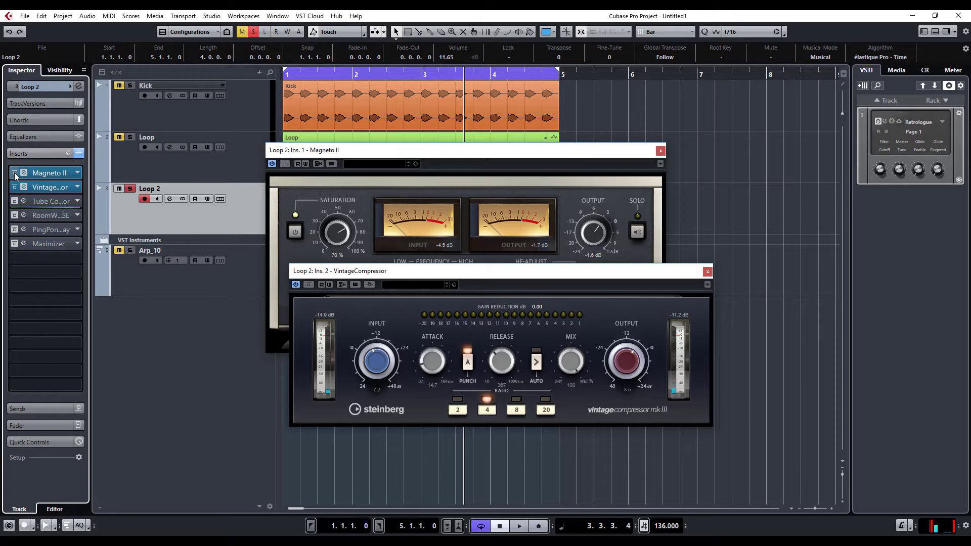
pyautogui.click(16, 174)
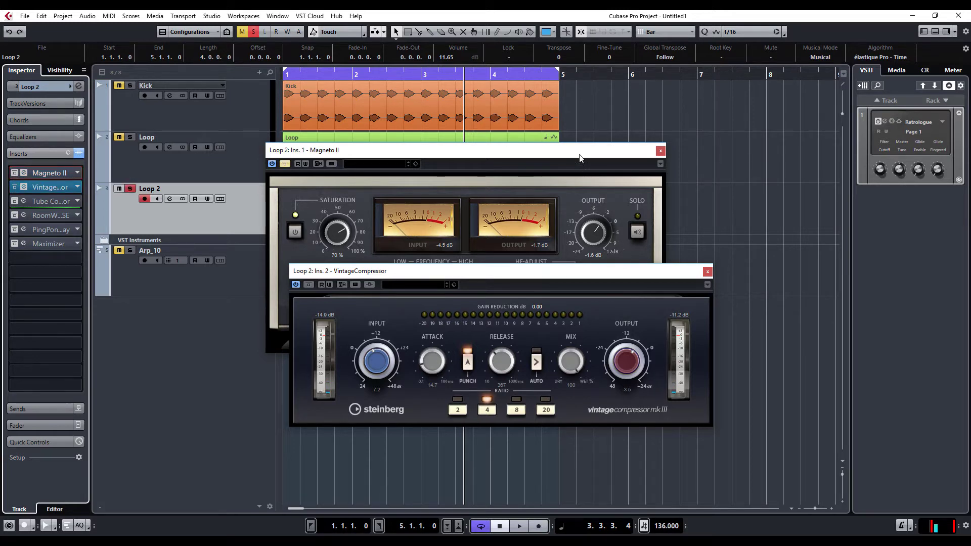
pyautogui.moveTo(579, 155); pyautogui.dragTo(710, 32)
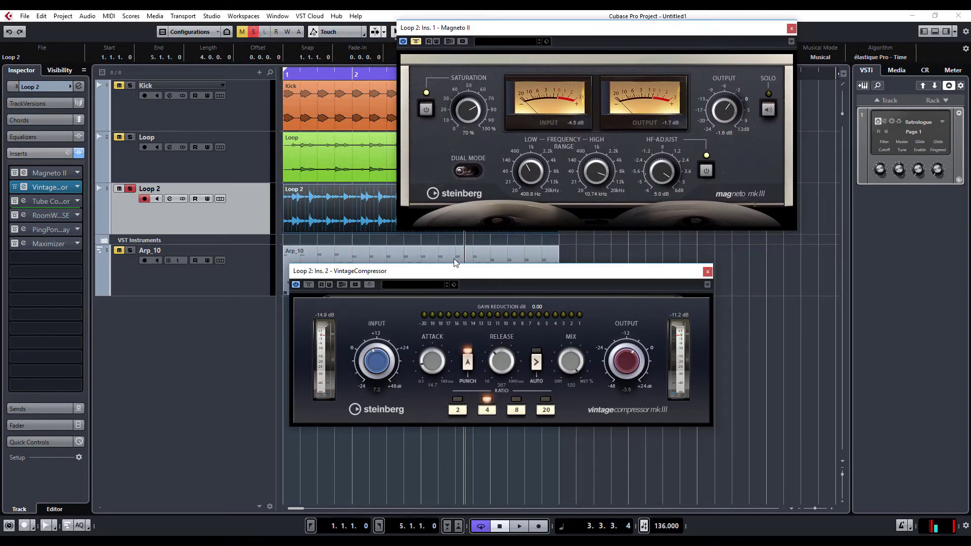
pyautogui.moveTo(458, 275); pyautogui.dragTo(408, 205)
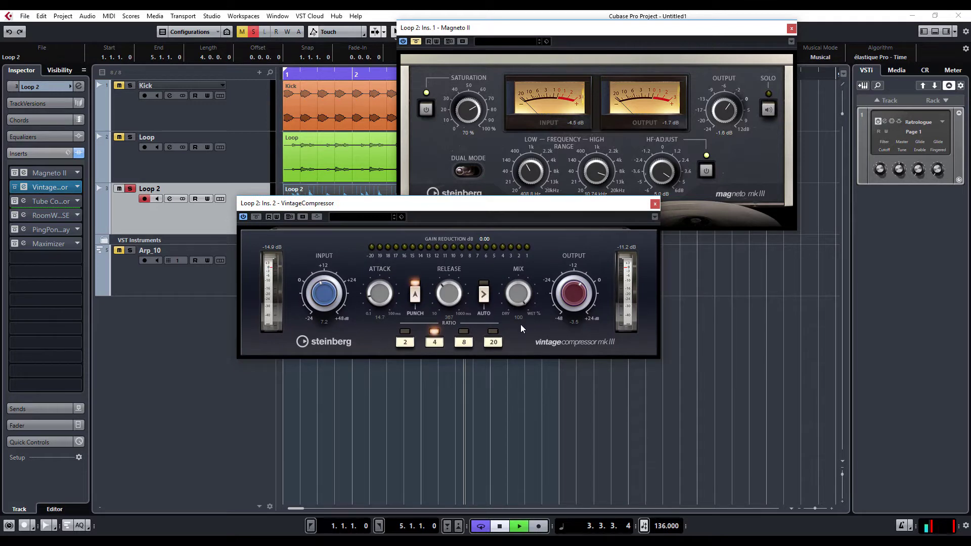
pyautogui.press('space')
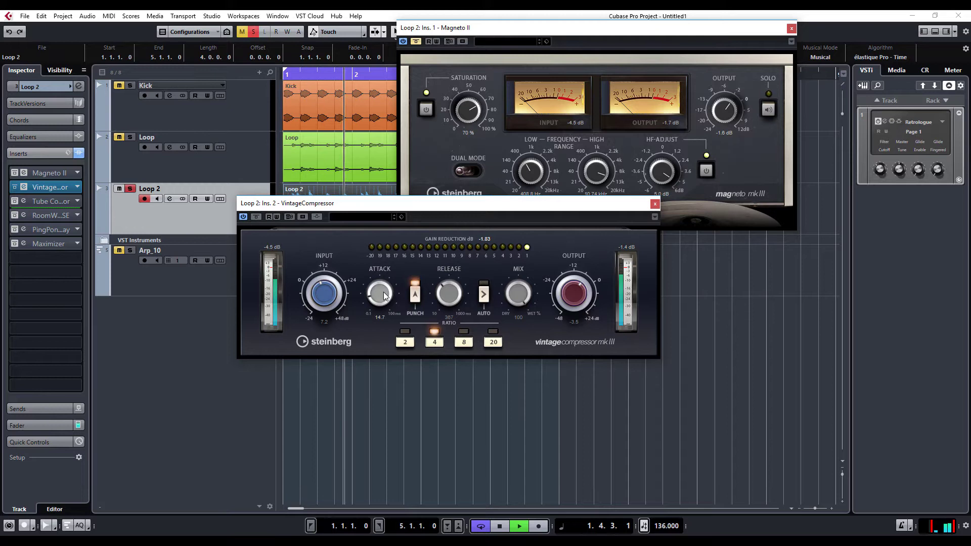
# Shorten the VintageCompressor attack, set ratio 8, and sweep the mix dry then back up
pyautogui.moveTo(380, 291); pyautogui.dragTo(380, 297)
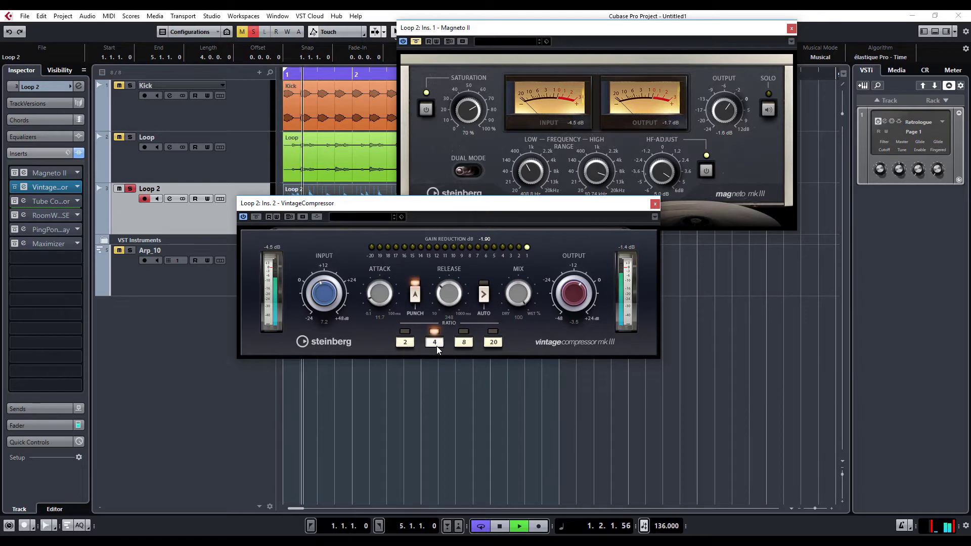
pyautogui.click(463, 343)
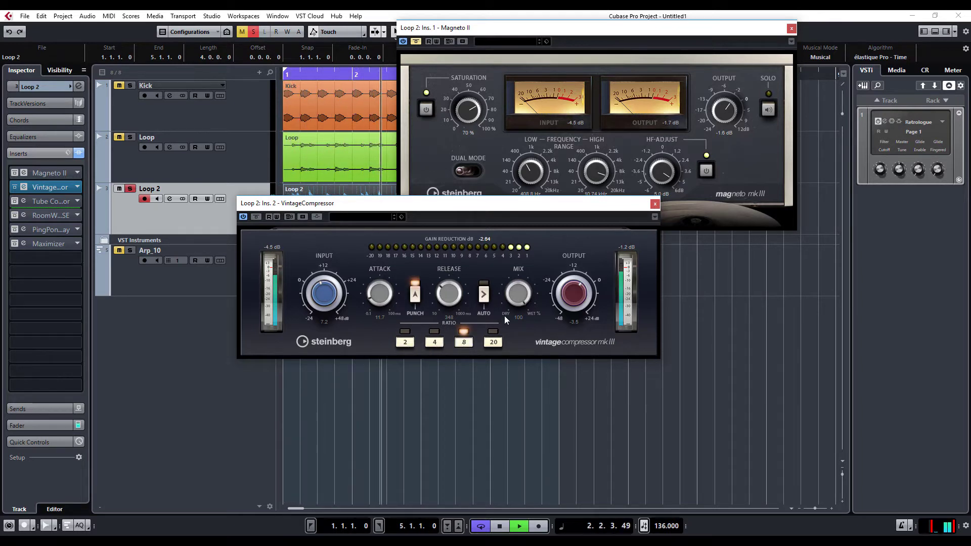
pyautogui.moveTo(523, 302); pyautogui.dragTo(526, 305)
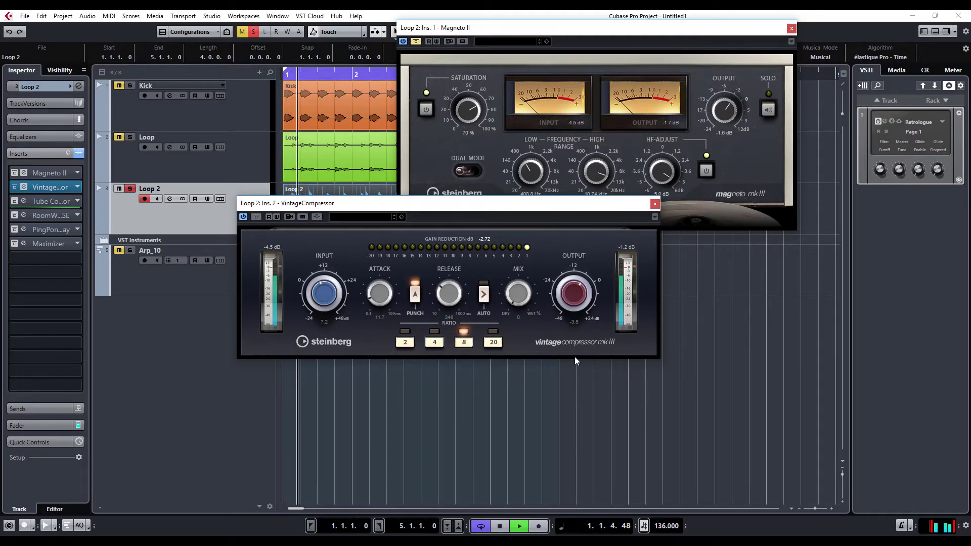
pyautogui.moveTo(501, 298); pyautogui.dragTo(535, 204)
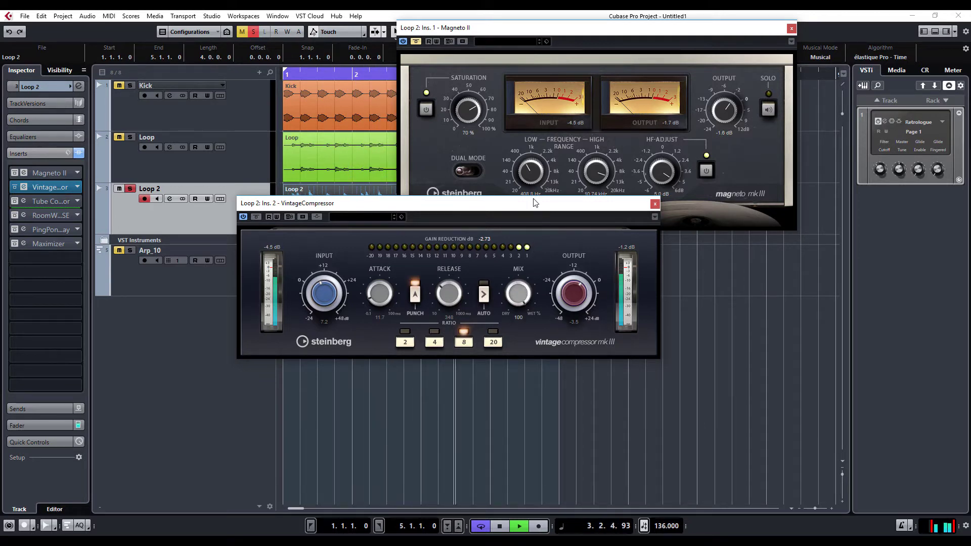
# Enable Punch, raise input to about 15, compare ratios 2/4/8 settling on 20, then A/B mix dry and wet
pyautogui.click(414, 294)
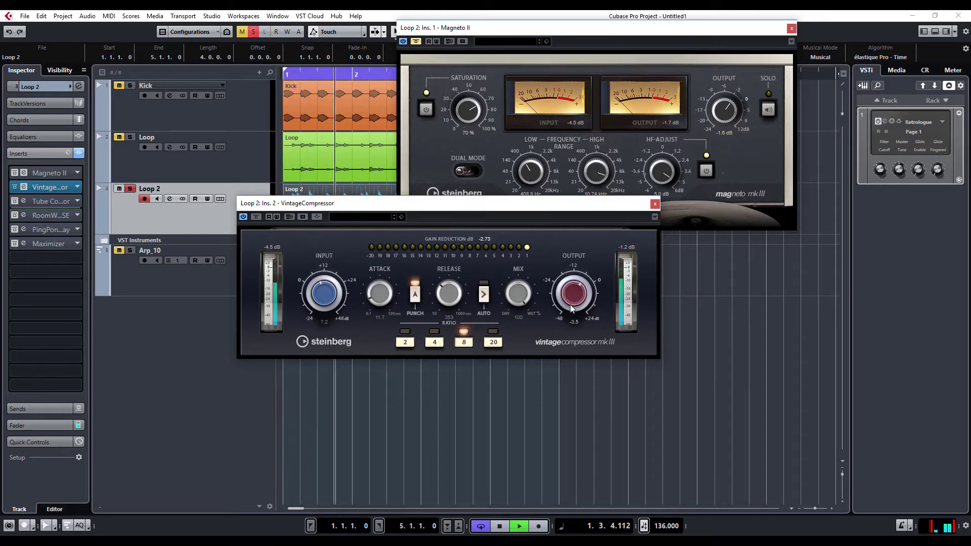
pyautogui.moveTo(322, 303); pyautogui.dragTo(321, 293)
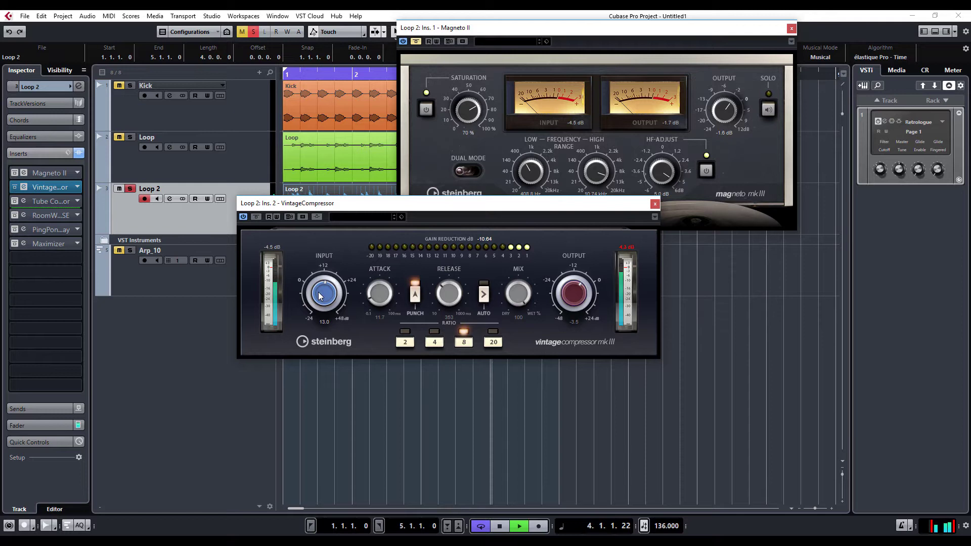
pyautogui.click(486, 342)
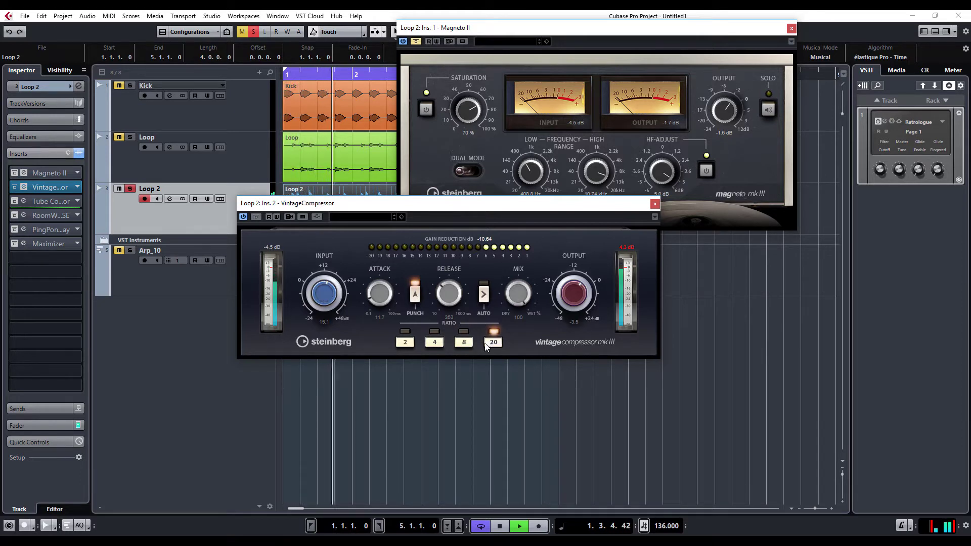
pyautogui.click(405, 342)
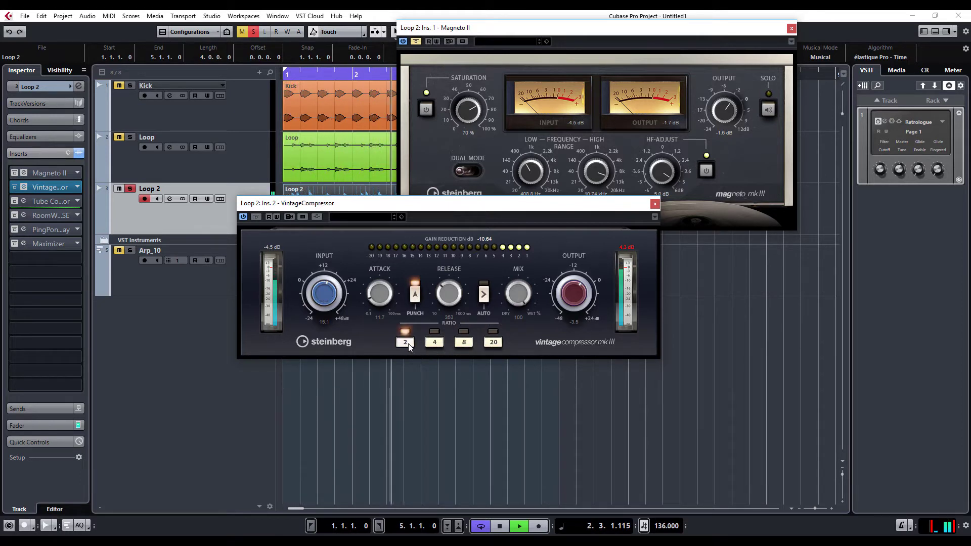
pyautogui.click(435, 343)
pyautogui.click(460, 344)
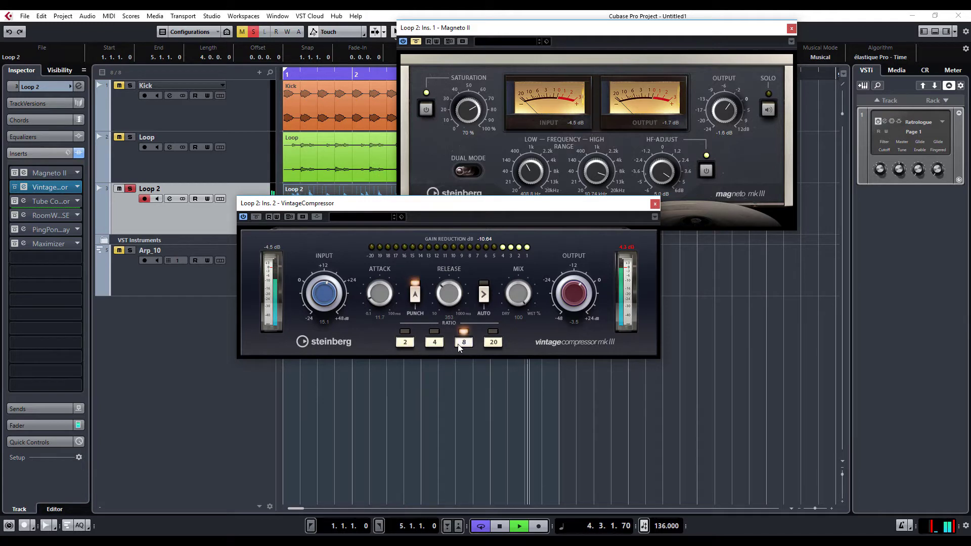
pyautogui.click(494, 342)
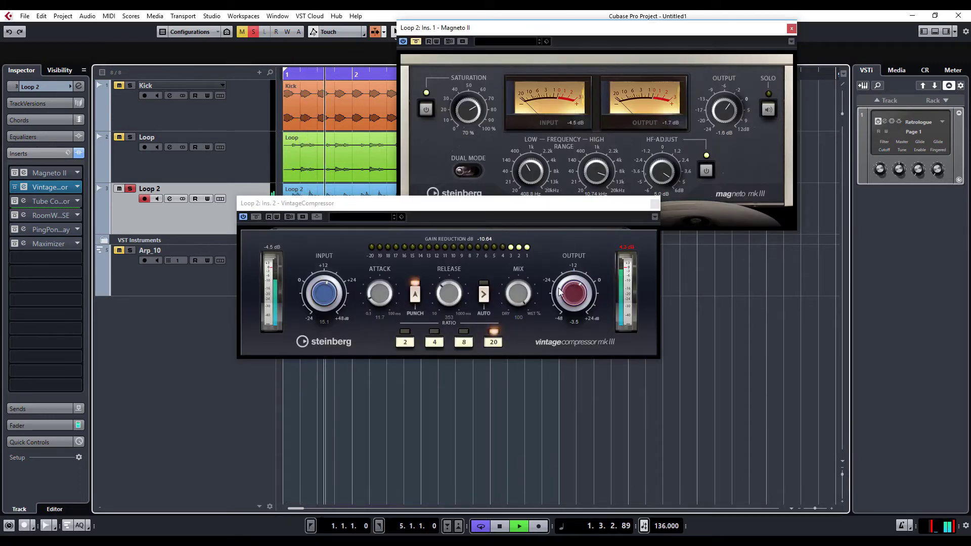
pyautogui.moveTo(522, 296); pyautogui.dragTo(514, 419)
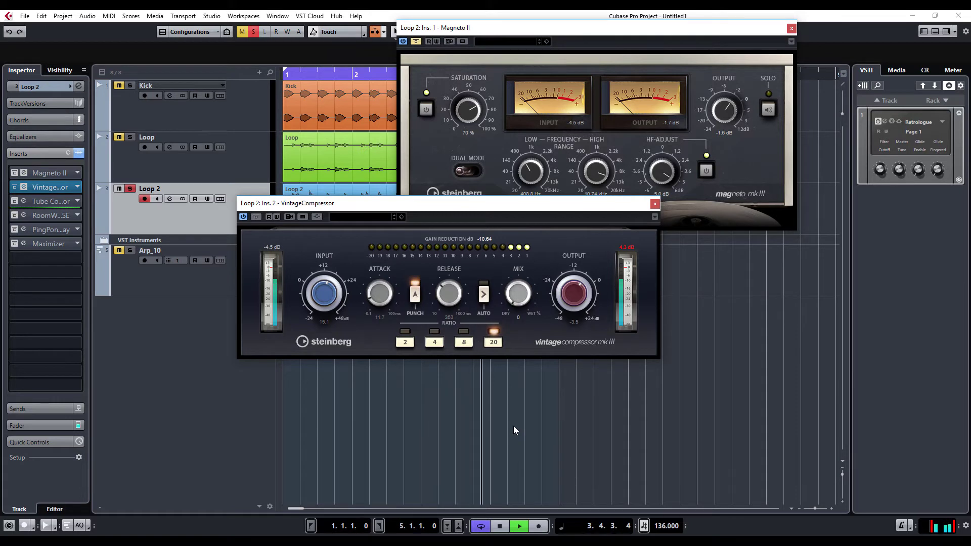
pyautogui.moveTo(513, 426); pyautogui.dragTo(523, 357)
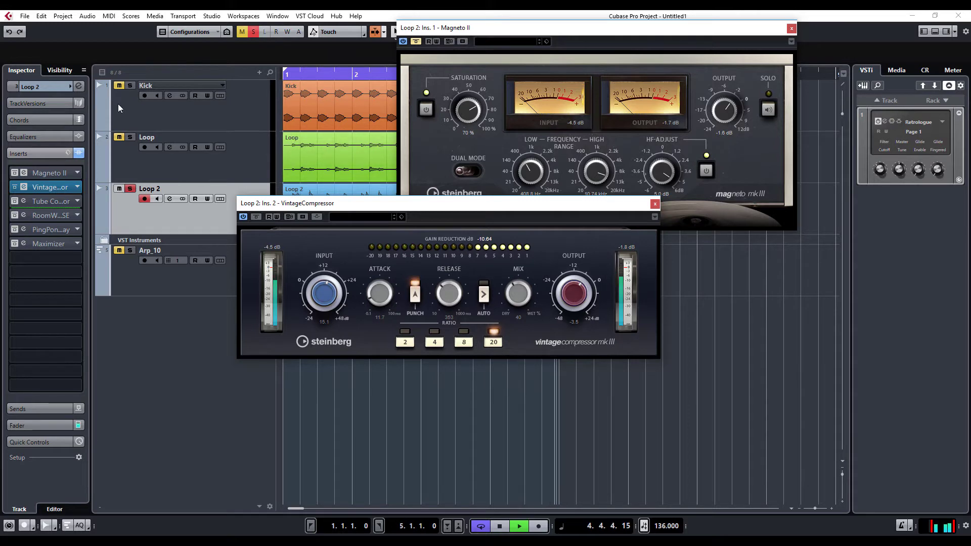
# Solo the Kick and Loop tracks and scroll the VintageCompressor output down to about -9 dB
pyautogui.click(130, 85)
pyautogui.click(130, 137)
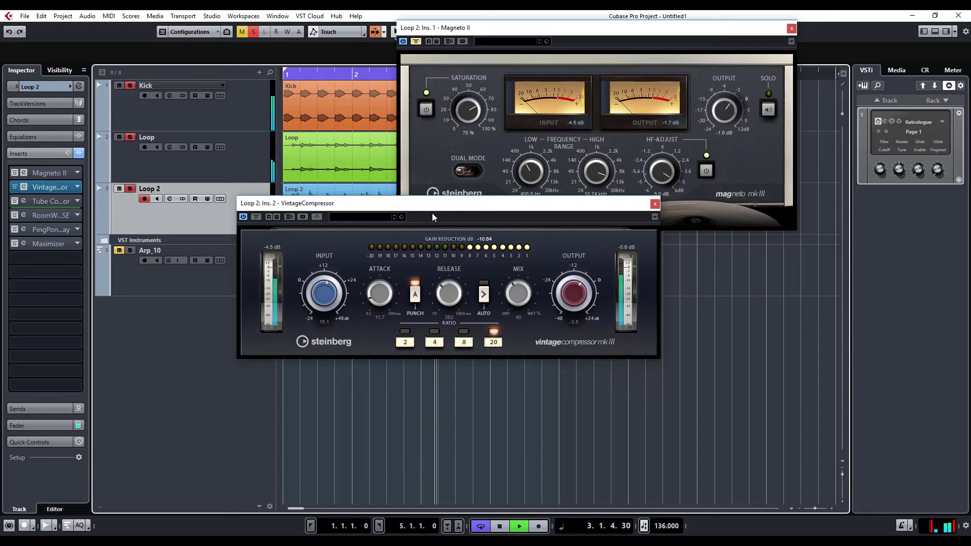
pyautogui.scroll(-3, 570, 299)
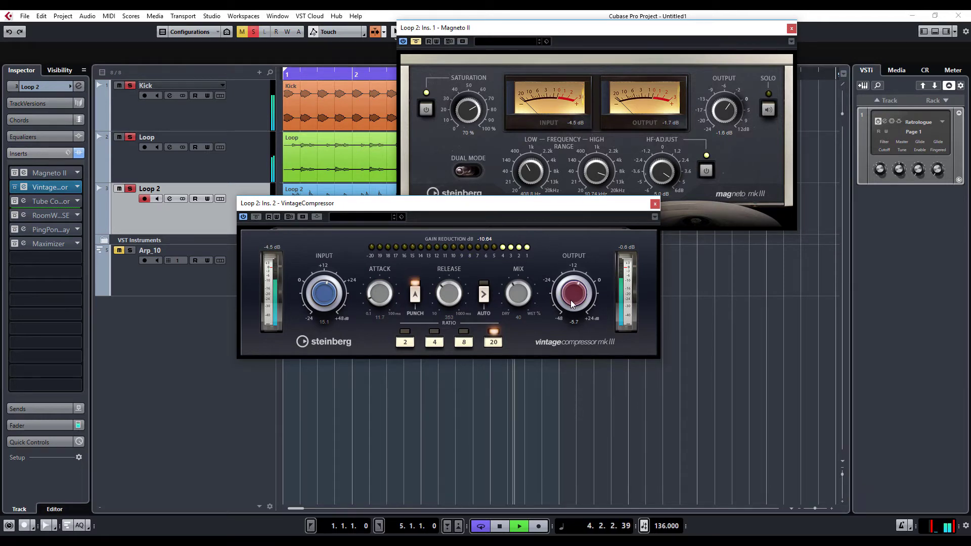
pyautogui.scroll(-2, 571, 301)
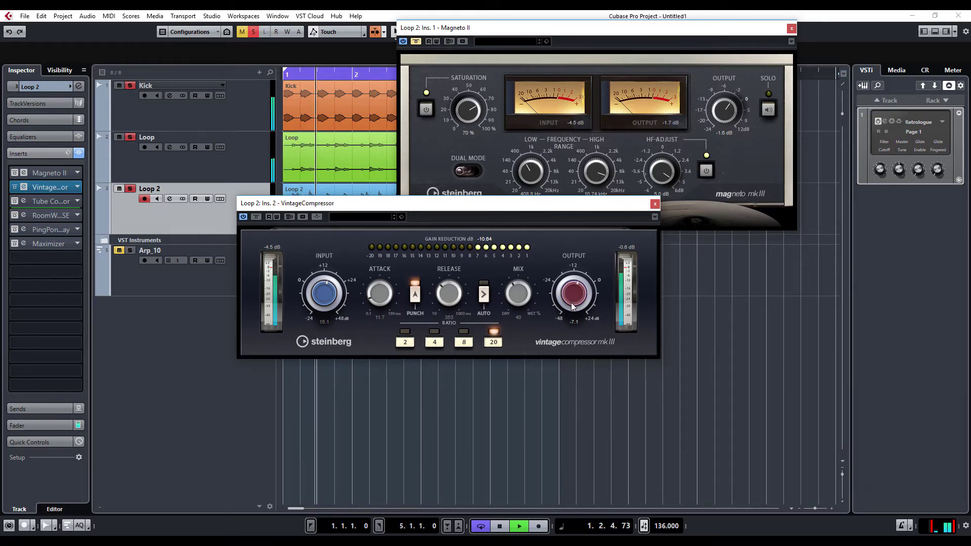
pyautogui.scroll(-3, 572, 306)
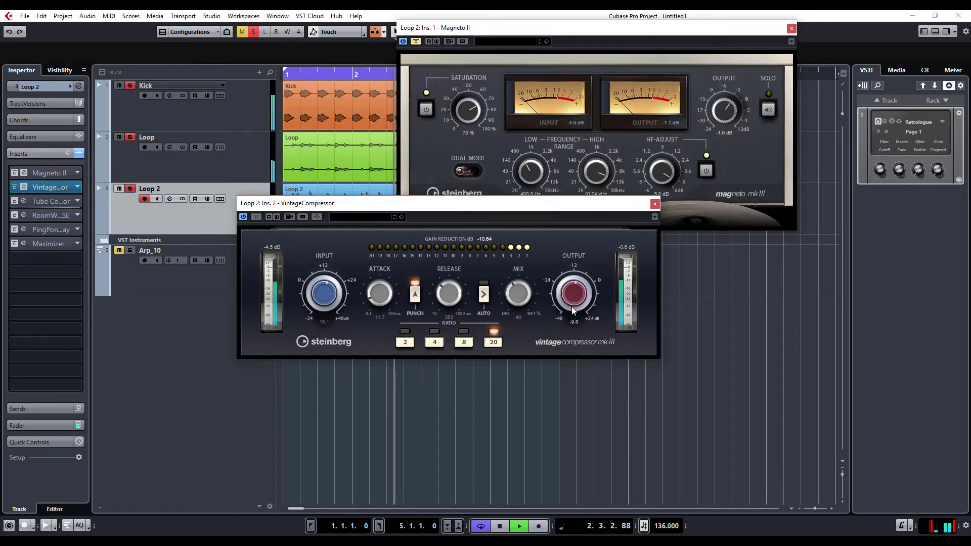
pyautogui.click(131, 86)
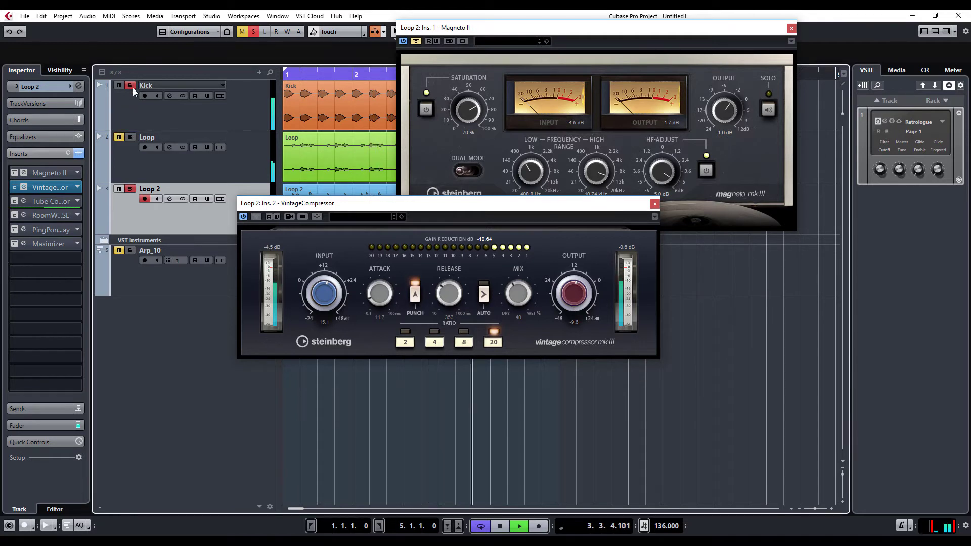
pyautogui.click(130, 87)
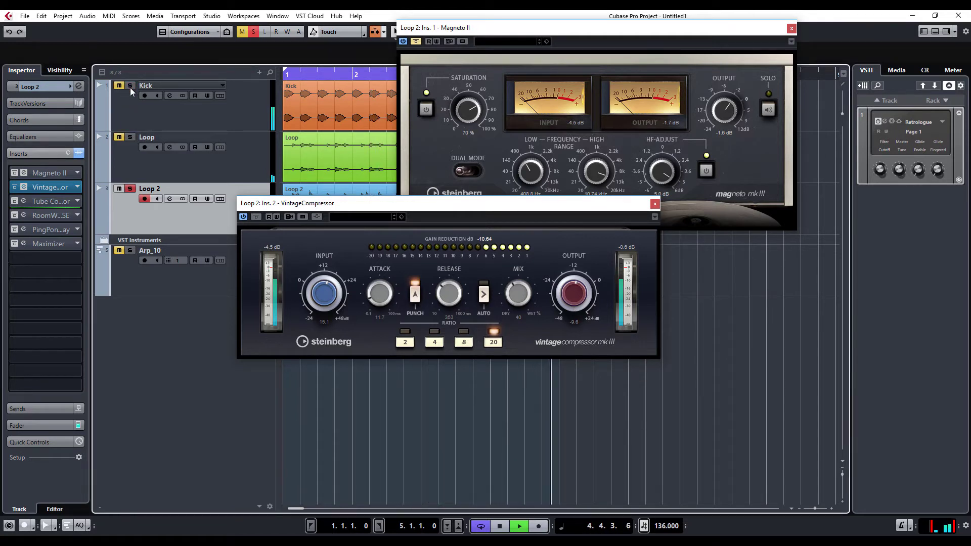
# A/B bypass the VintageCompressor, stop playback, check the preset list, and move its window higher
pyautogui.click(256, 218)
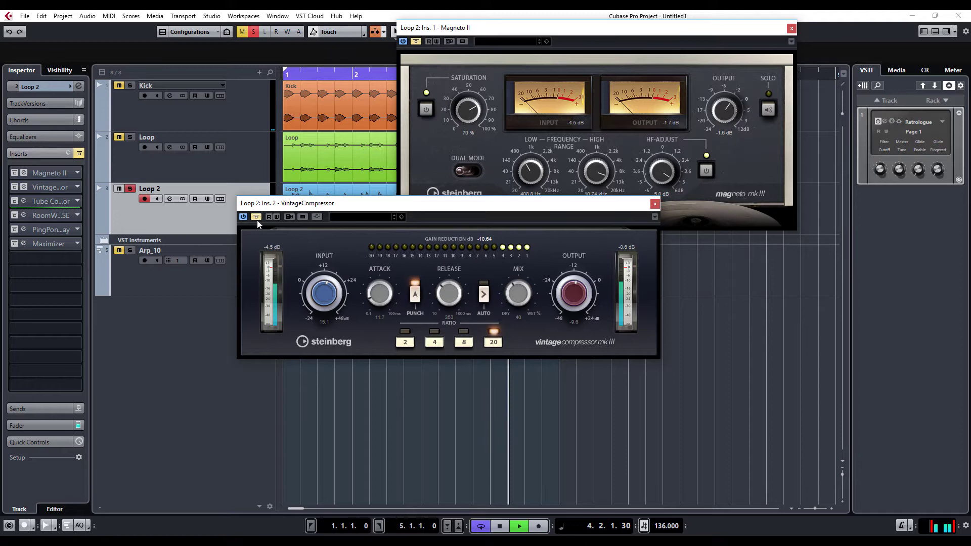
pyautogui.click(257, 220)
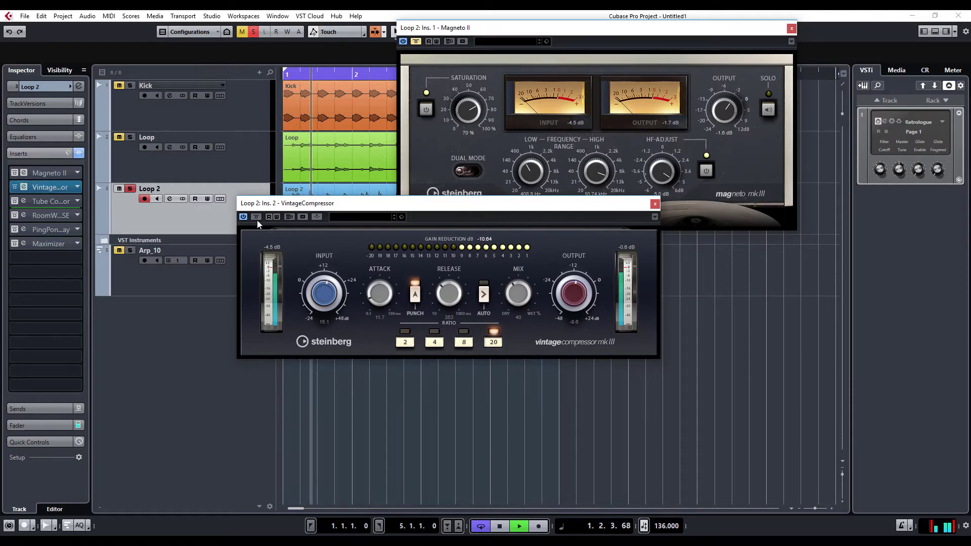
pyautogui.press('space')
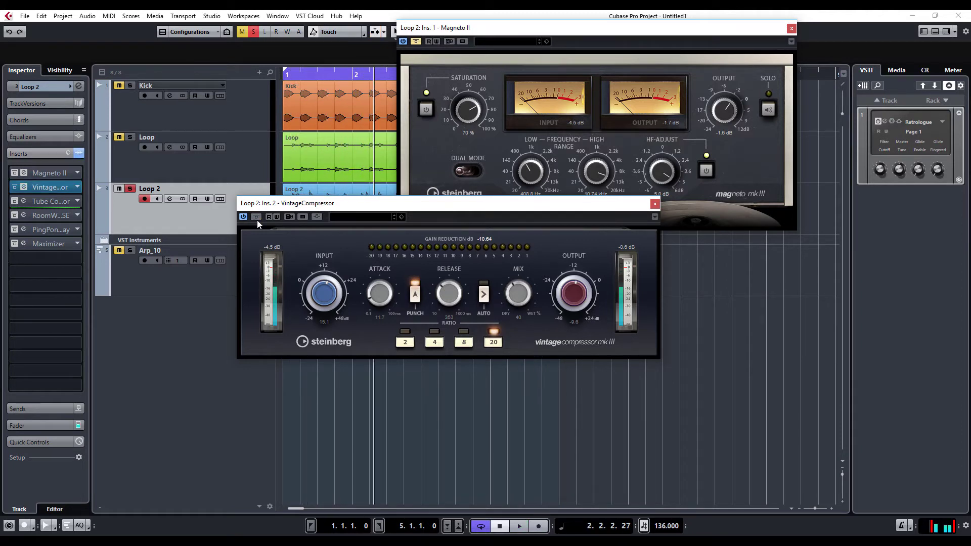
pyautogui.click(384, 218)
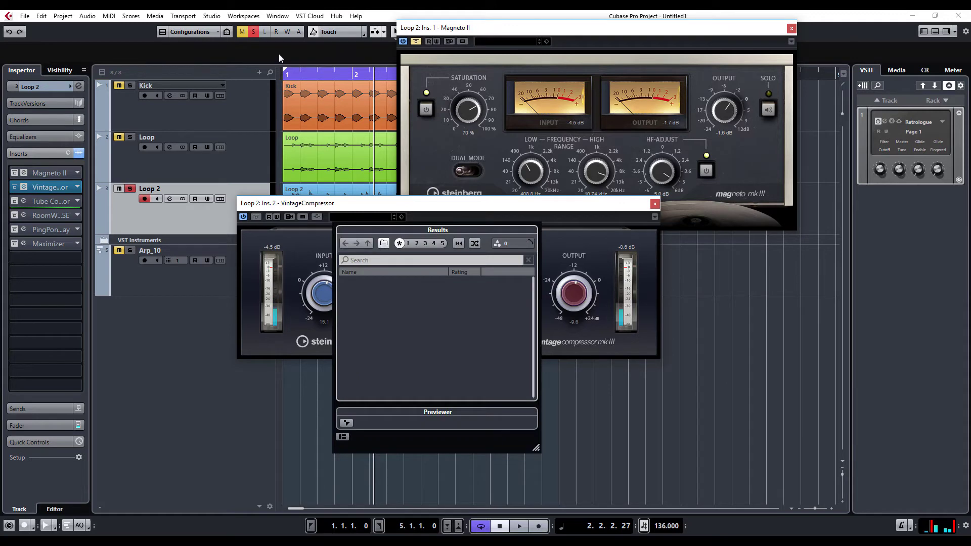
pyautogui.click(458, 199)
pyautogui.moveTo(459, 200); pyautogui.dragTo(458, 89)
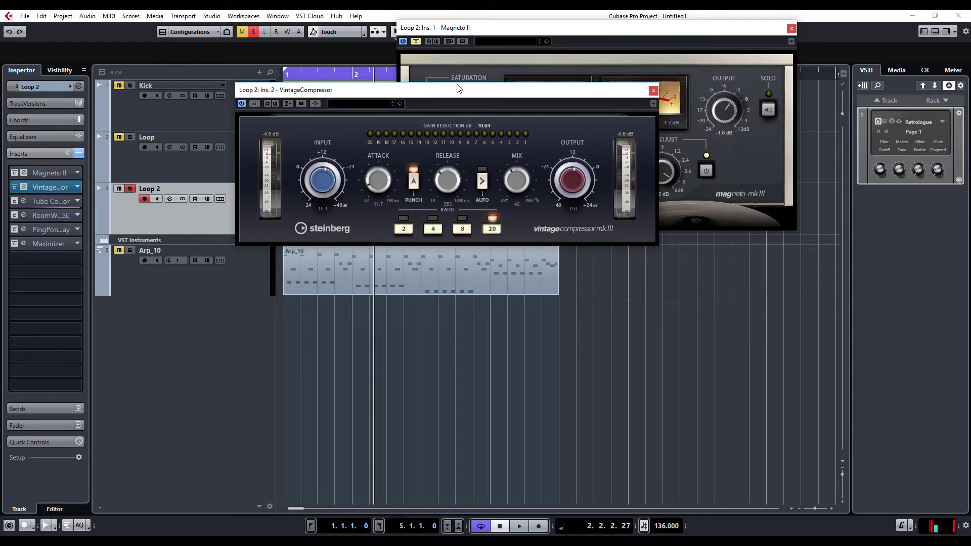
# Open the Tube Compressor editor on Loop 2's third insert, position it, start playback, and A/B once
pyautogui.click(22, 202)
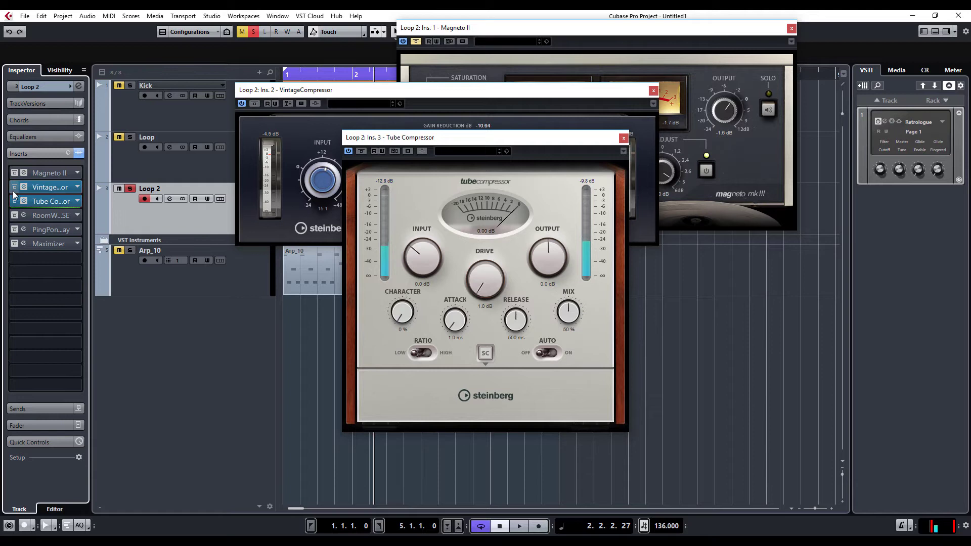
pyautogui.moveTo(15, 203); pyautogui.dragTo(18, 192)
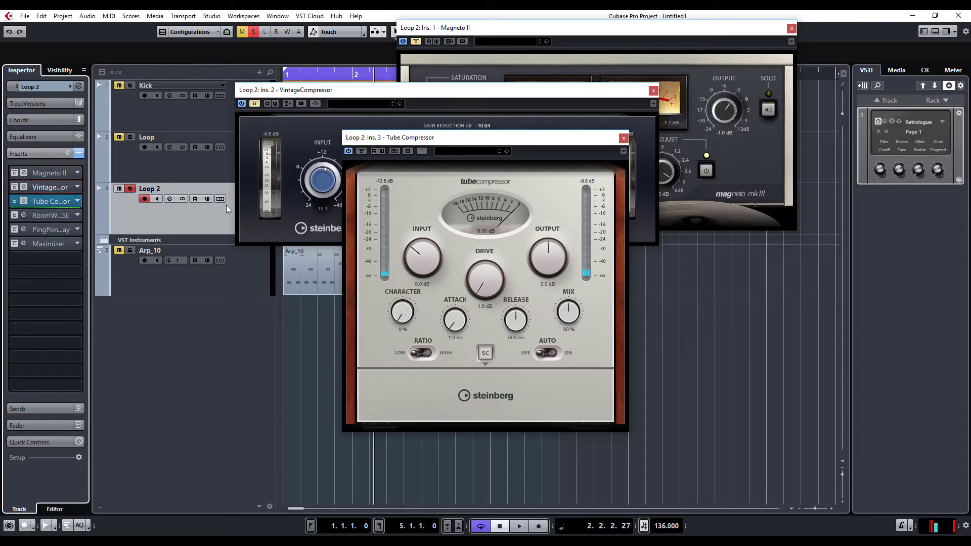
pyautogui.moveTo(478, 145); pyautogui.dragTo(450, 102)
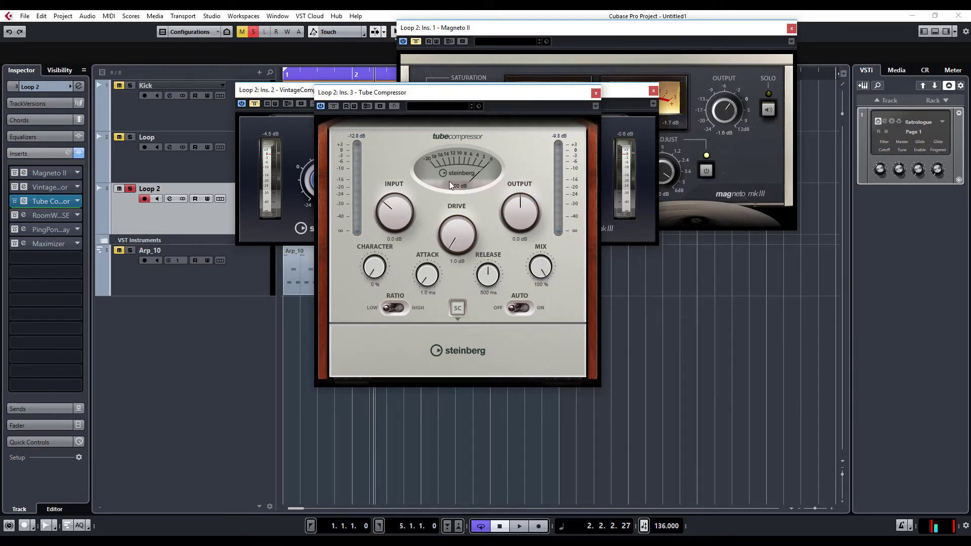
pyautogui.press('space')
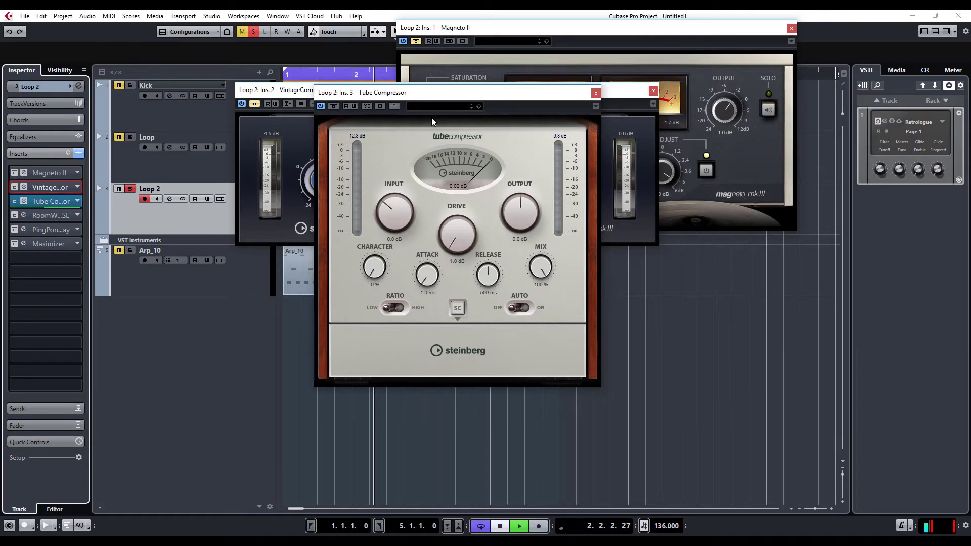
pyautogui.click(335, 108)
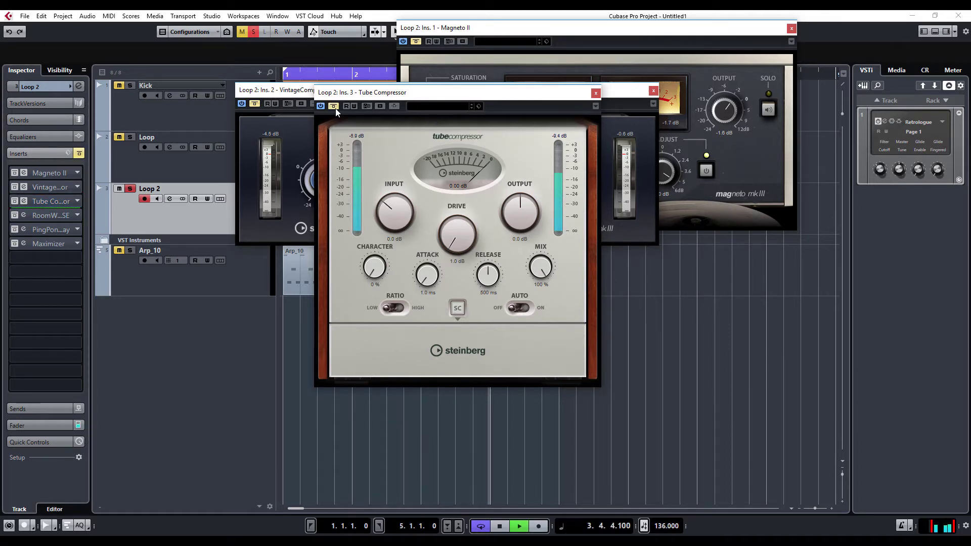
pyautogui.click(336, 108)
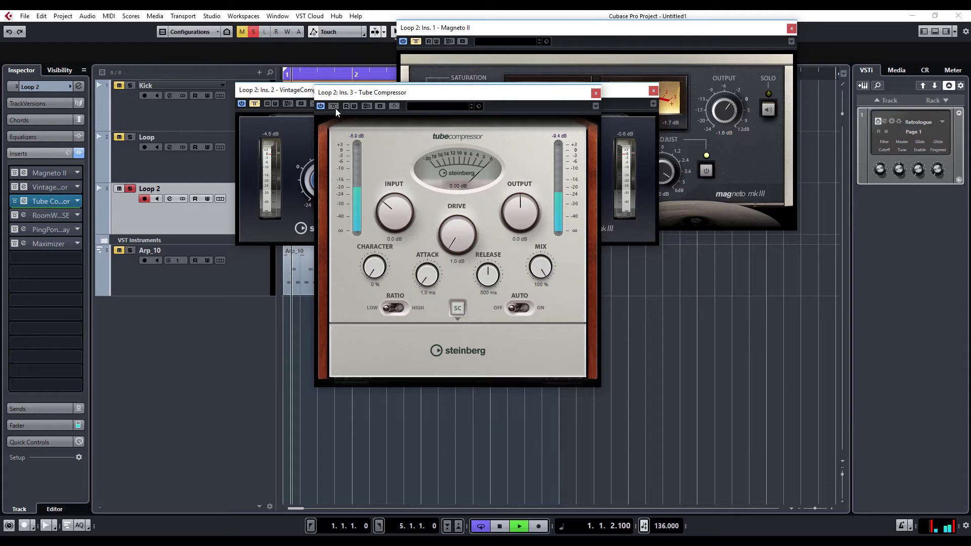
# Move the Tube Compressor window down and toggle its bypass repeatedly, ending active
pyautogui.moveTo(444, 100); pyautogui.dragTo(450, 156)
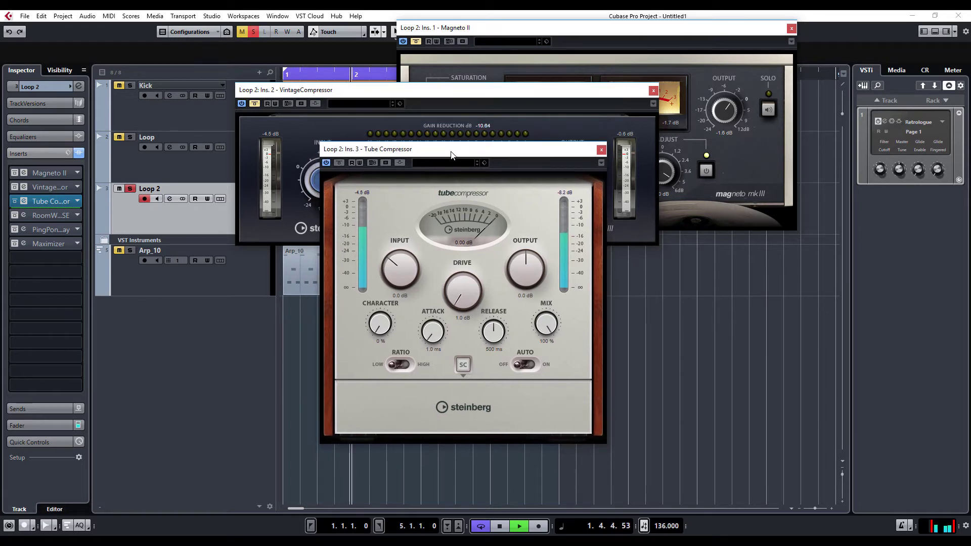
pyautogui.click(342, 165)
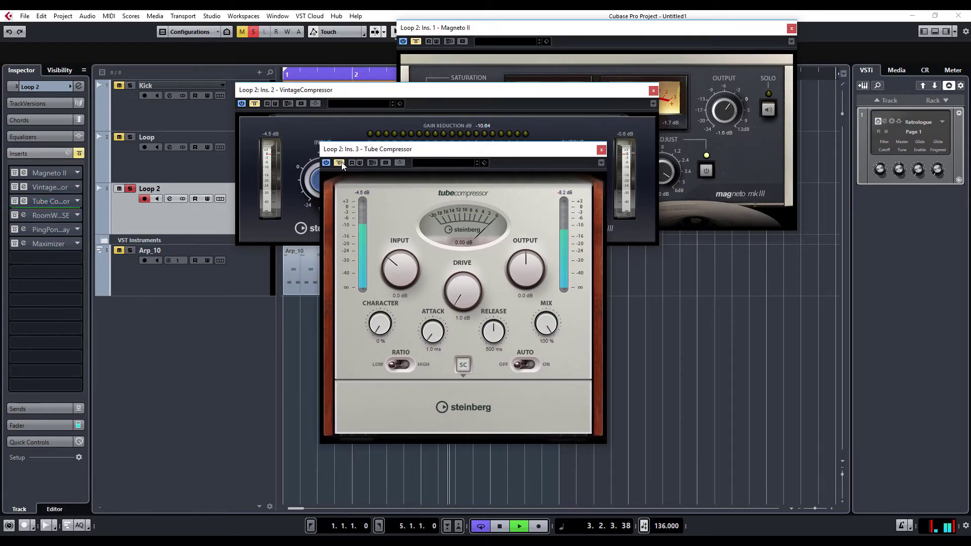
pyautogui.click(342, 164)
pyautogui.click(342, 165)
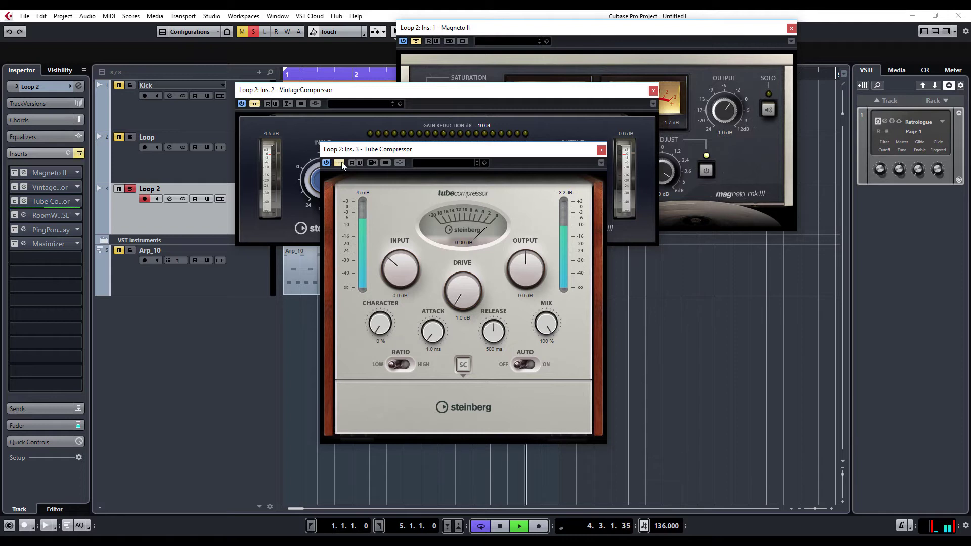
pyautogui.click(341, 164)
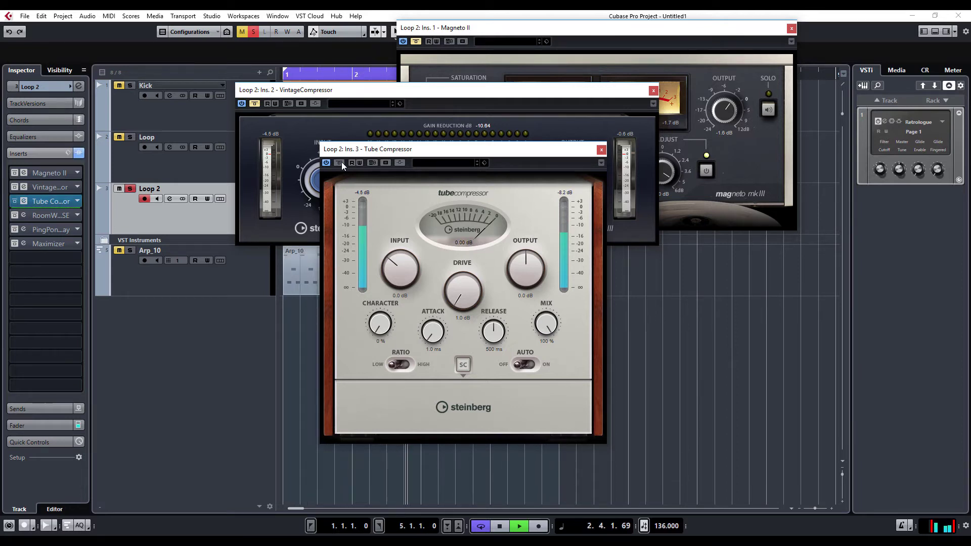
pyautogui.click(342, 165)
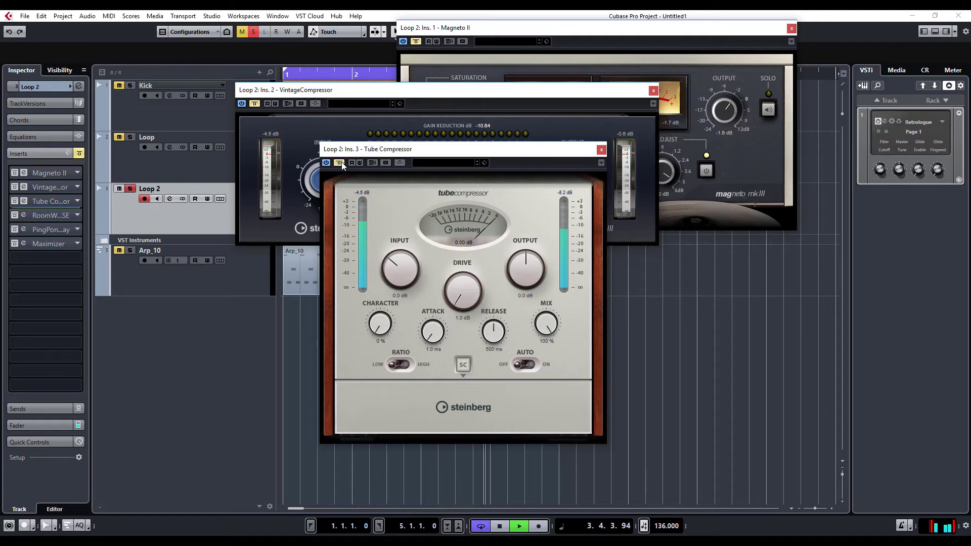
pyautogui.click(341, 164)
# Turn up the Tube Compressor's Drive and Input and set Character to about 39%
pyautogui.moveTo(399, 153); pyautogui.dragTo(397, 148)
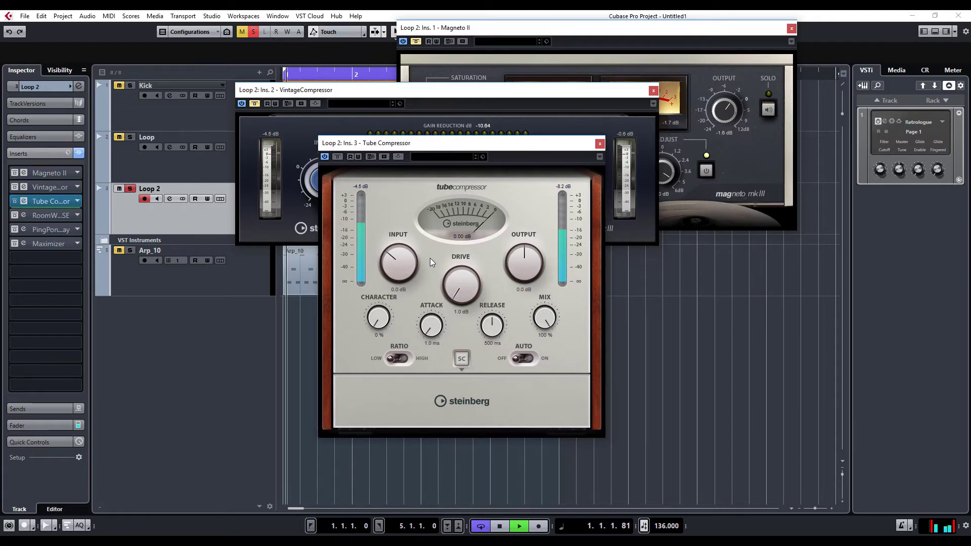
pyautogui.moveTo(465, 290); pyautogui.dragTo(480, 230)
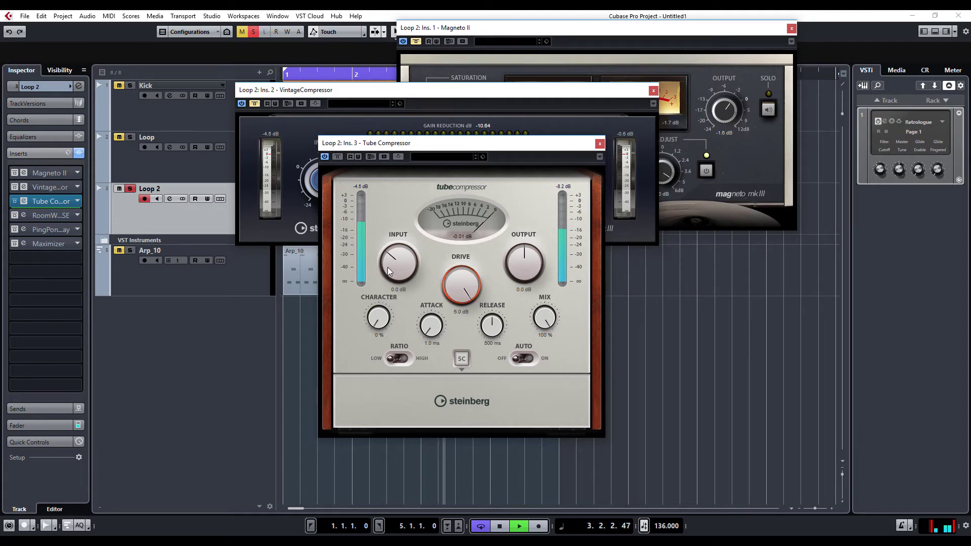
pyautogui.moveTo(388, 268); pyautogui.dragTo(388, 267)
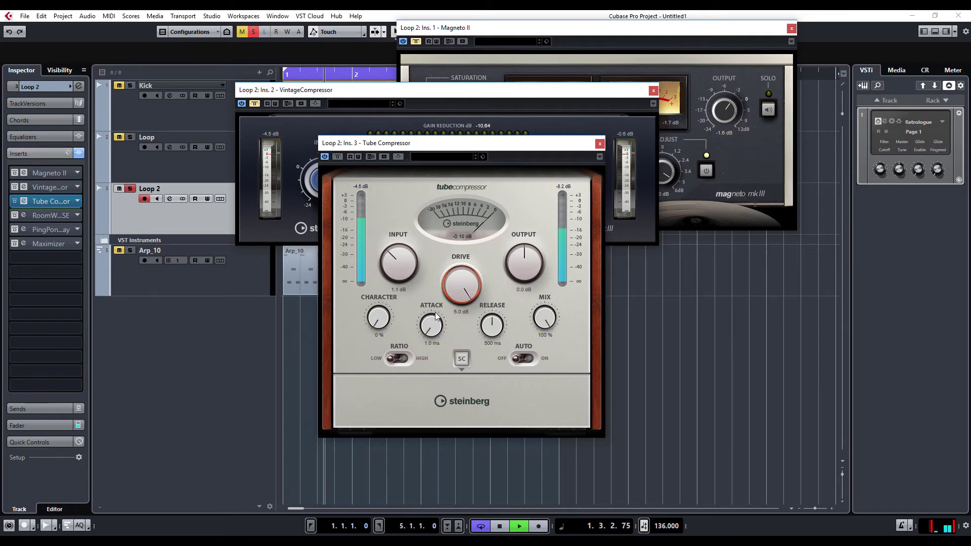
pyautogui.moveTo(383, 325); pyautogui.dragTo(390, 295)
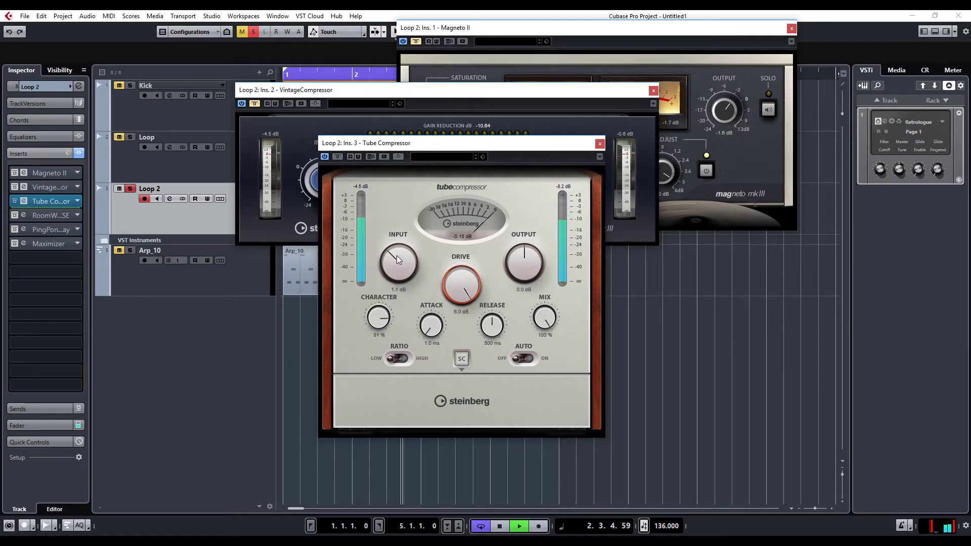
pyautogui.moveTo(397, 255); pyautogui.dragTo(390, 294)
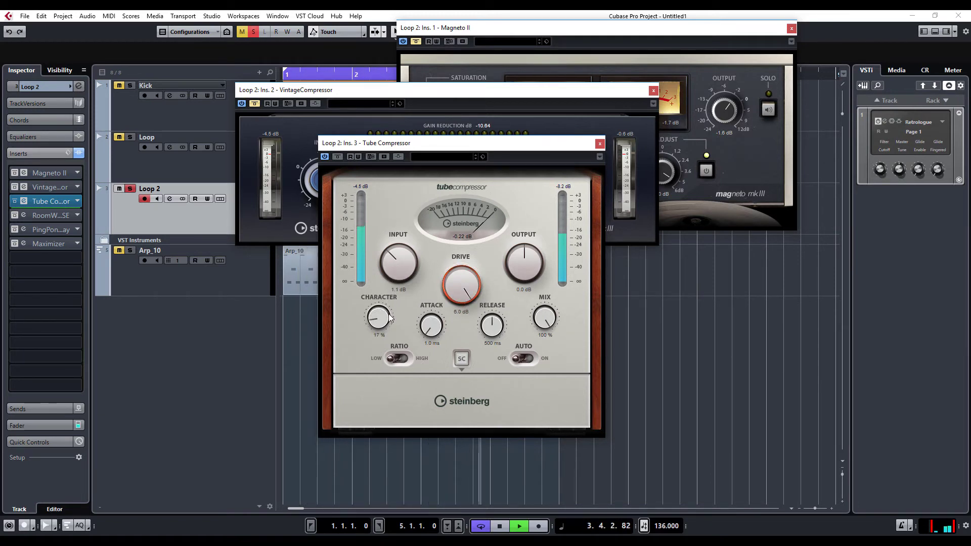
pyautogui.moveTo(460, 283); pyautogui.dragTo(452, 343)
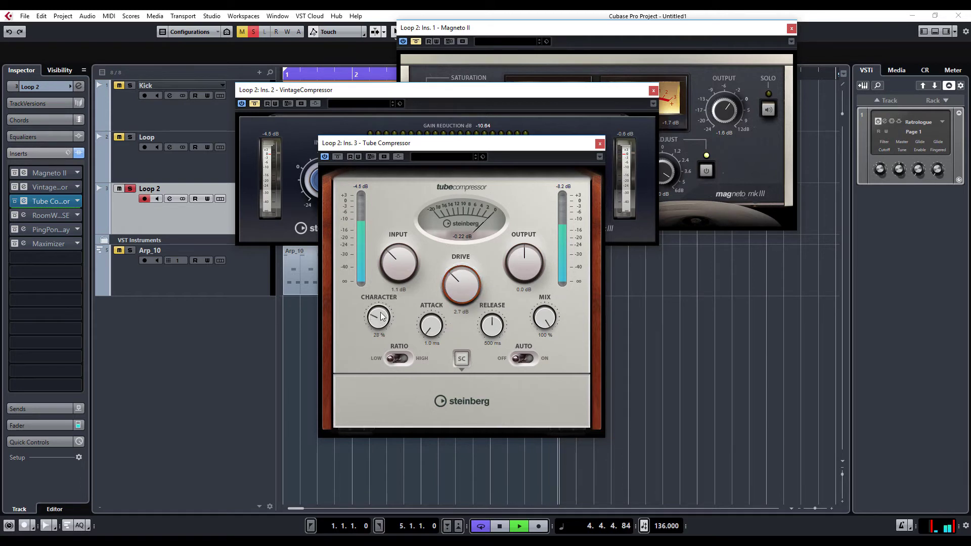
pyautogui.moveTo(380, 317); pyautogui.dragTo(381, 307)
# Set Attack 12.5 ms, Release 386 ms, High ratio, Auto on, lower Output to -1.6 dB, sweep Character up
pyautogui.moveTo(435, 326); pyautogui.dragTo(436, 325)
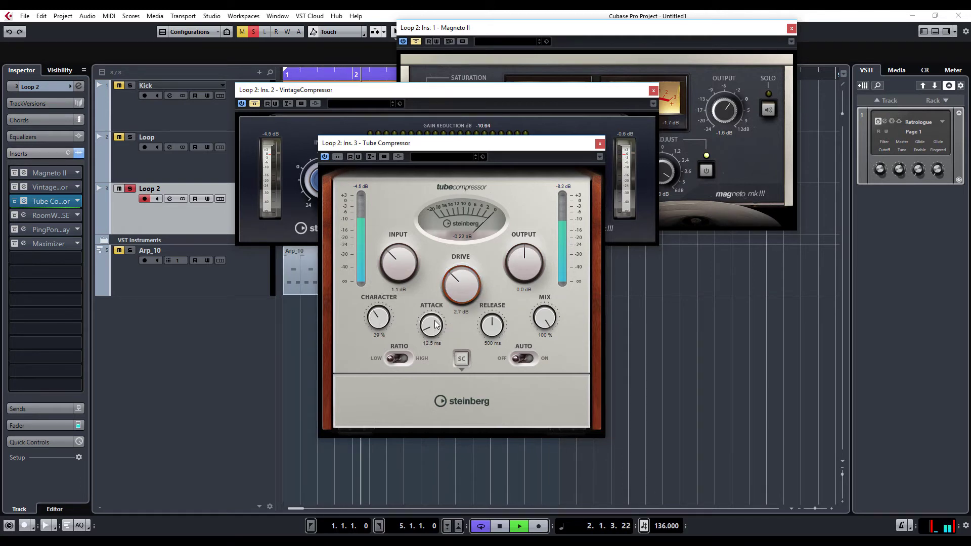
pyautogui.moveTo(496, 333); pyautogui.dragTo(496, 338)
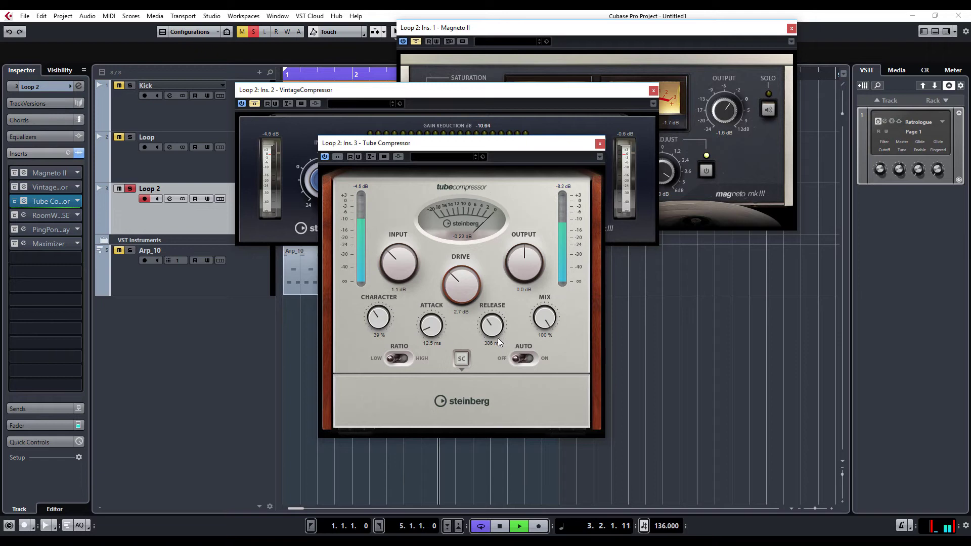
pyautogui.click(399, 359)
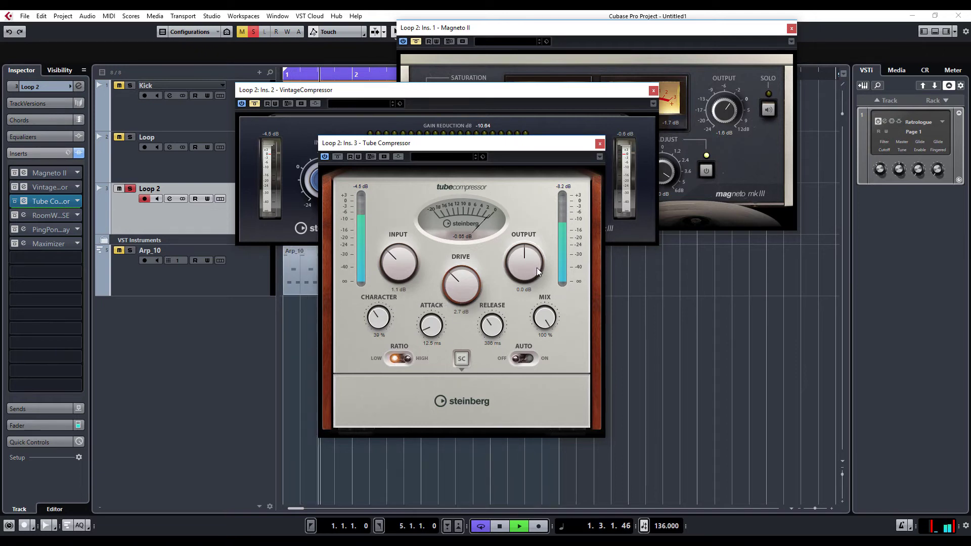
pyautogui.click(519, 363)
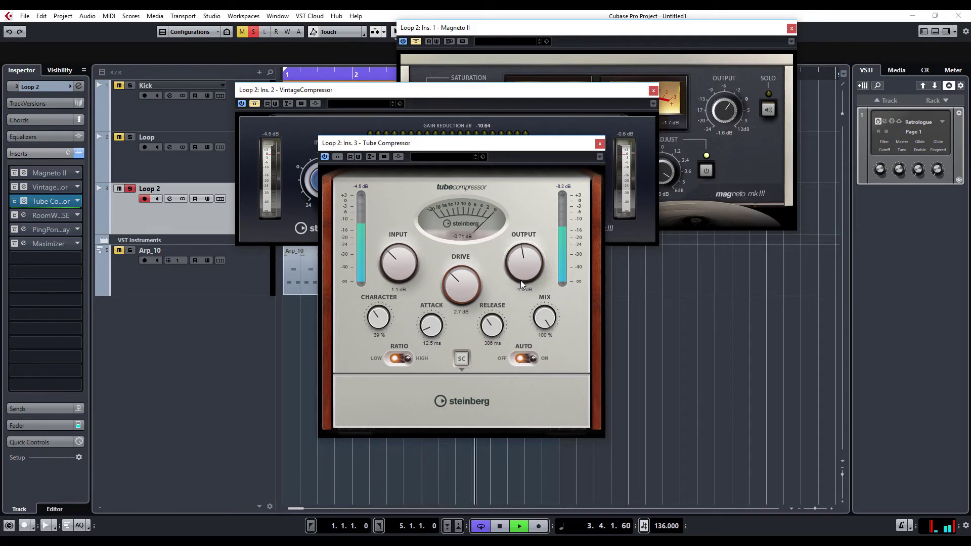
pyautogui.scroll(2, 520, 283)
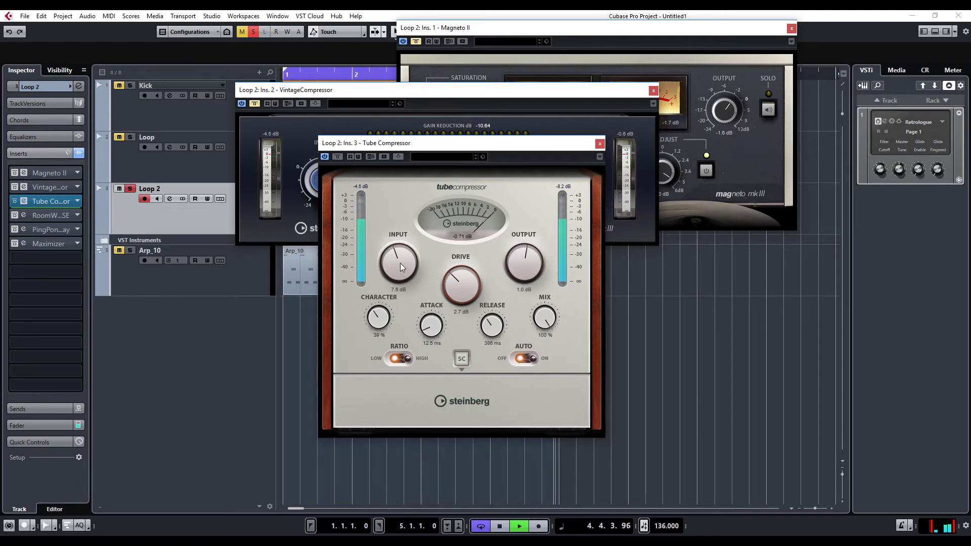
pyautogui.scroll(6, 403, 256)
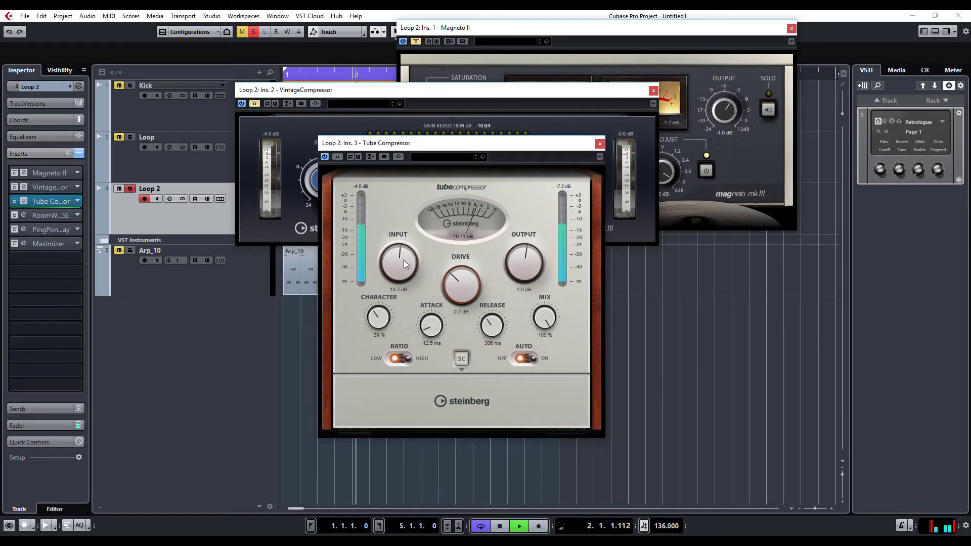
pyautogui.scroll(-1, 403, 260)
pyautogui.scroll(-2, 517, 266)
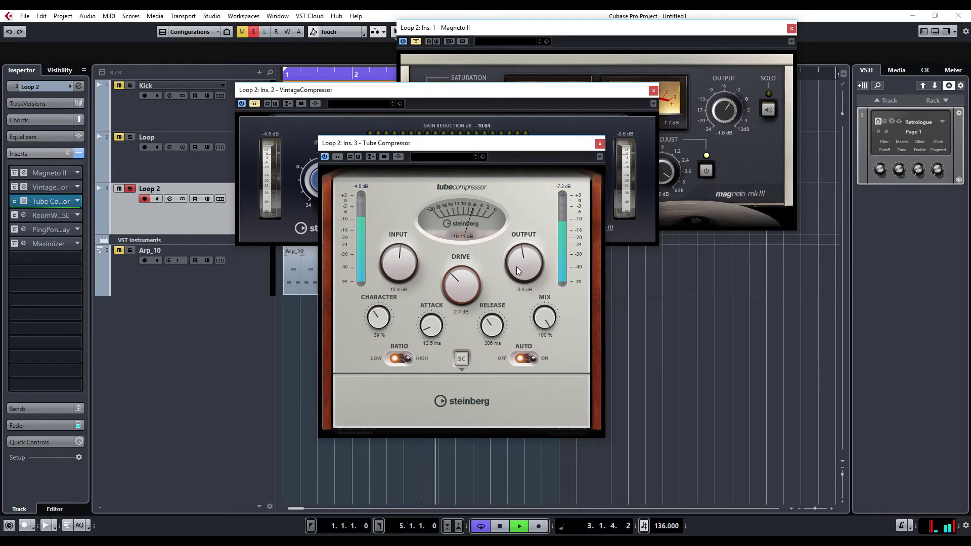
pyautogui.scroll(-1, 517, 268)
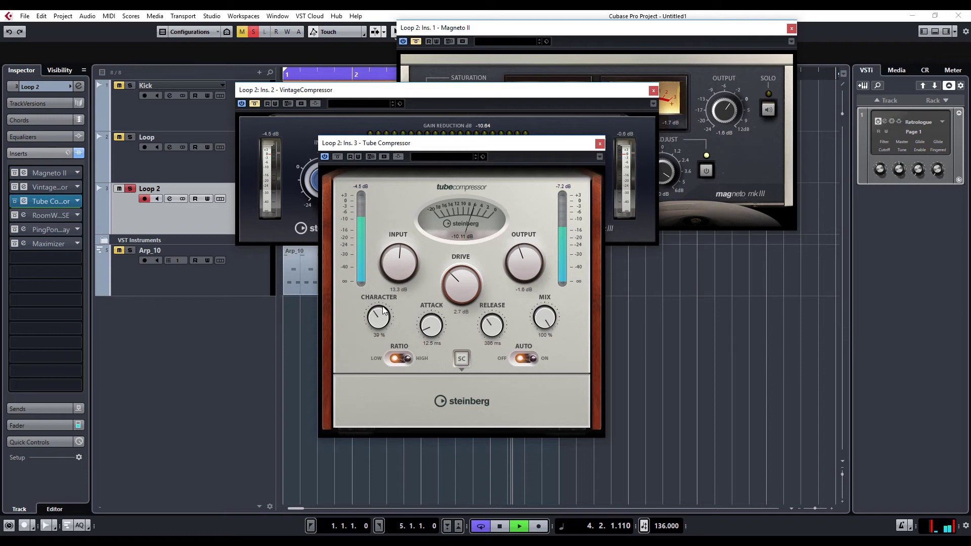
pyautogui.scroll(1, 457, 284)
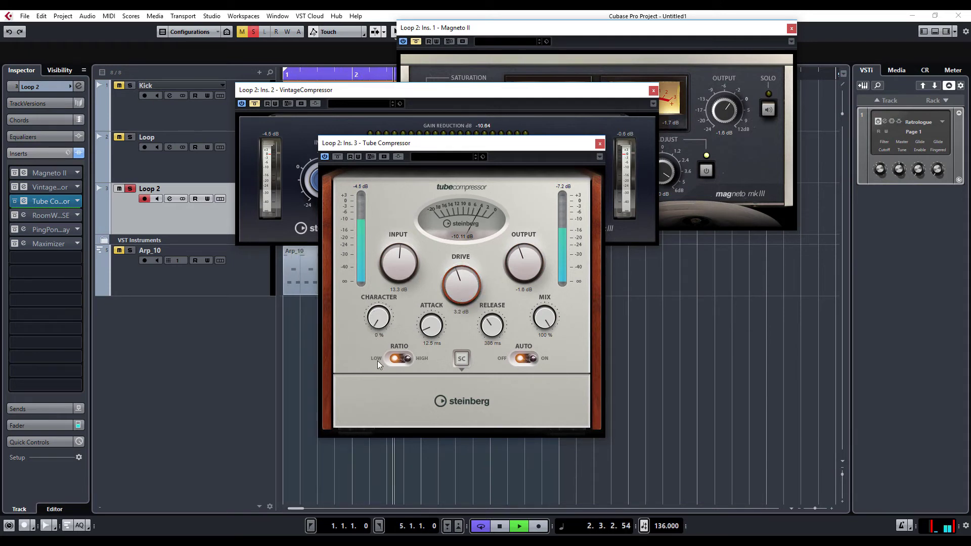
pyautogui.moveTo(379, 324); pyautogui.dragTo(387, 299)
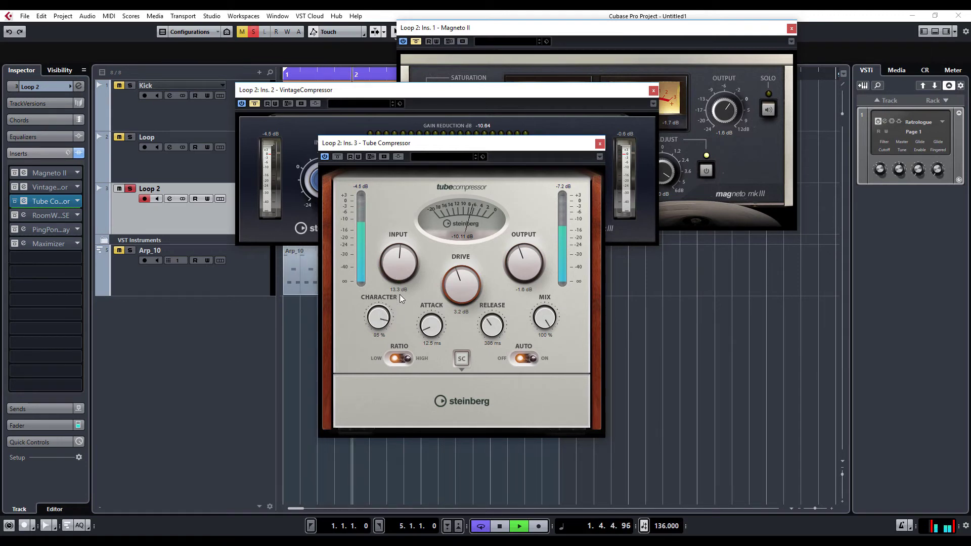
# Switch the Tube Compressor ratio back to Low, raise Character, and shorten Release to 228 ms
pyautogui.click(405, 360)
pyautogui.moveTo(372, 324); pyautogui.dragTo(373, 320)
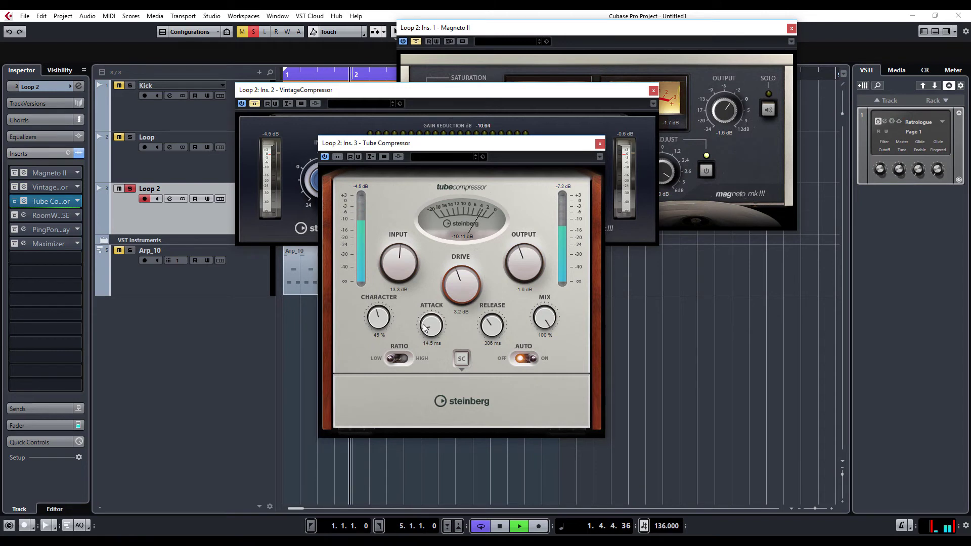
pyautogui.moveTo(492, 332); pyautogui.dragTo(492, 345)
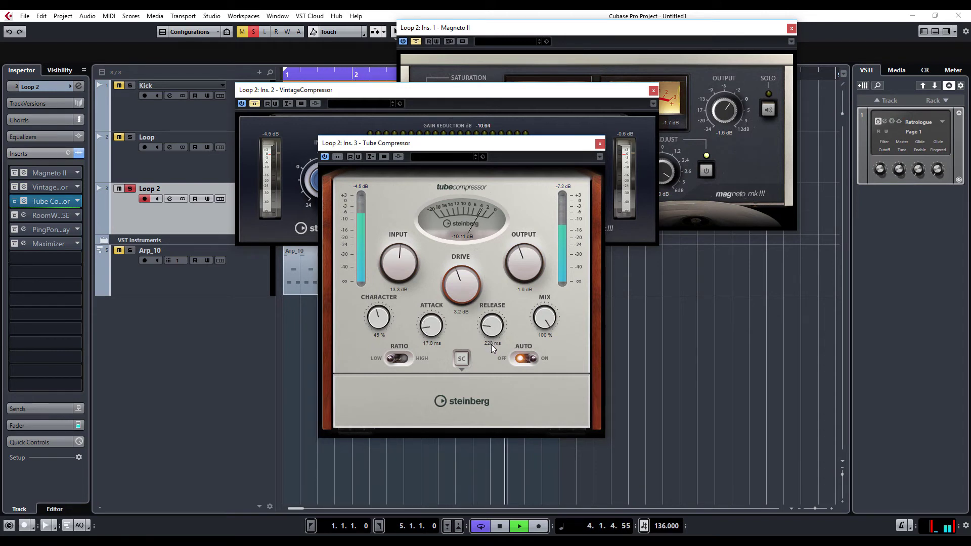
# Sweep Mix between 0% and 100% to compare, lower Drive to 2.8 dB, and settle Mix near 57%
pyautogui.moveTo(545, 317); pyautogui.dragTo(529, 481)
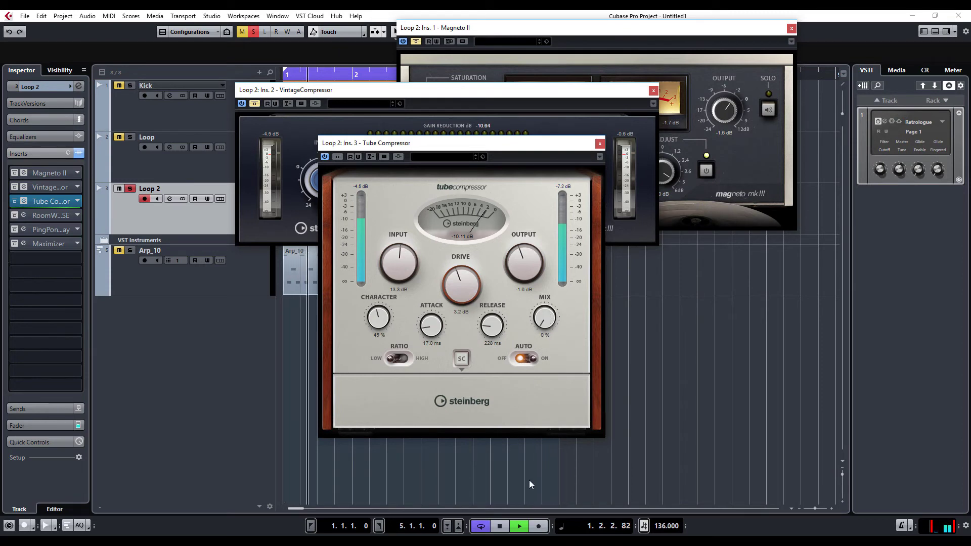
pyautogui.moveTo(544, 317); pyautogui.dragTo(569, 203)
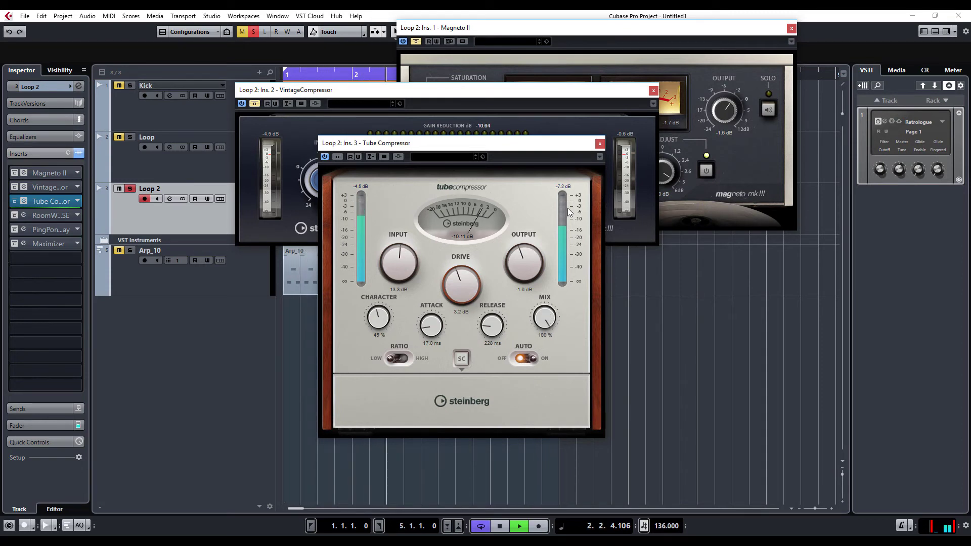
pyautogui.moveTo(526, 459); pyautogui.dragTo(589, 247)
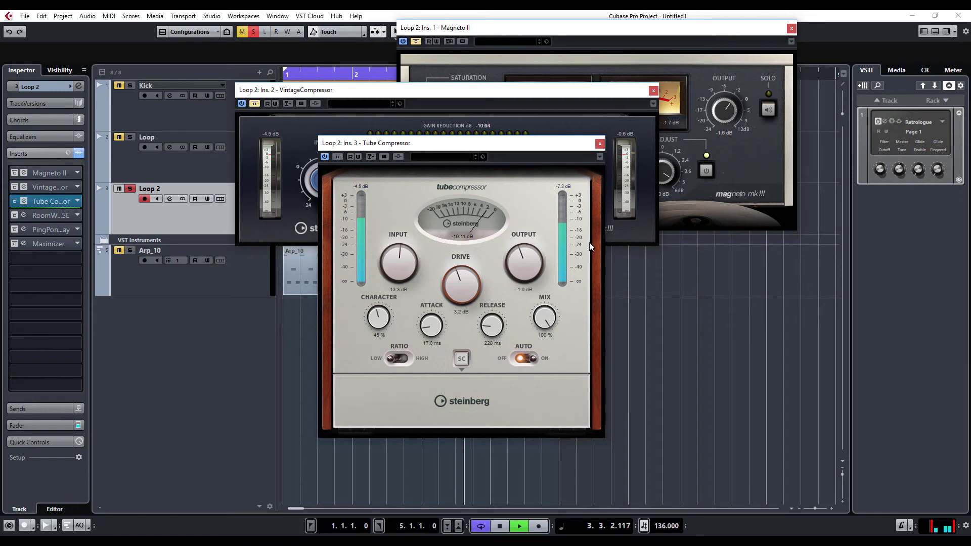
pyautogui.moveTo(600, 346); pyautogui.dragTo(590, 365)
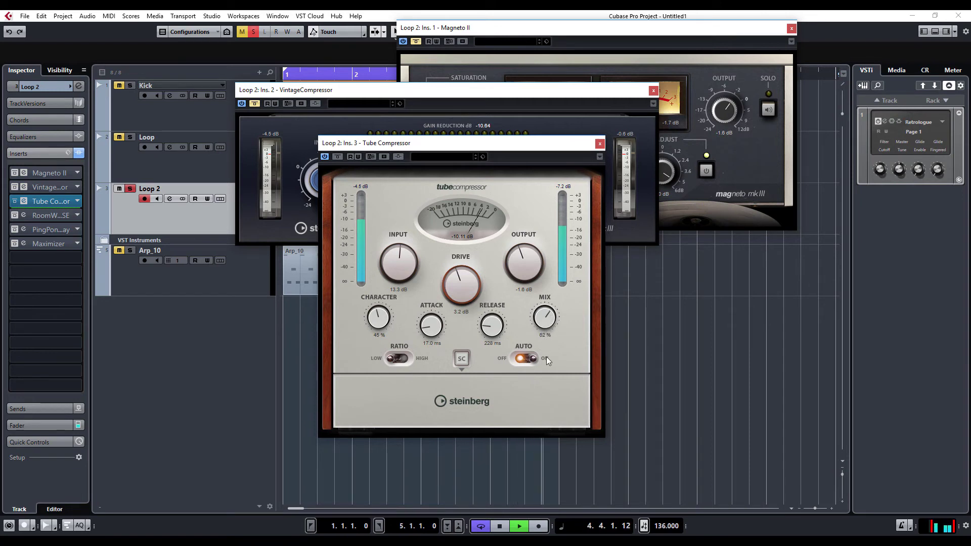
pyautogui.moveTo(544, 318); pyautogui.dragTo(552, 434)
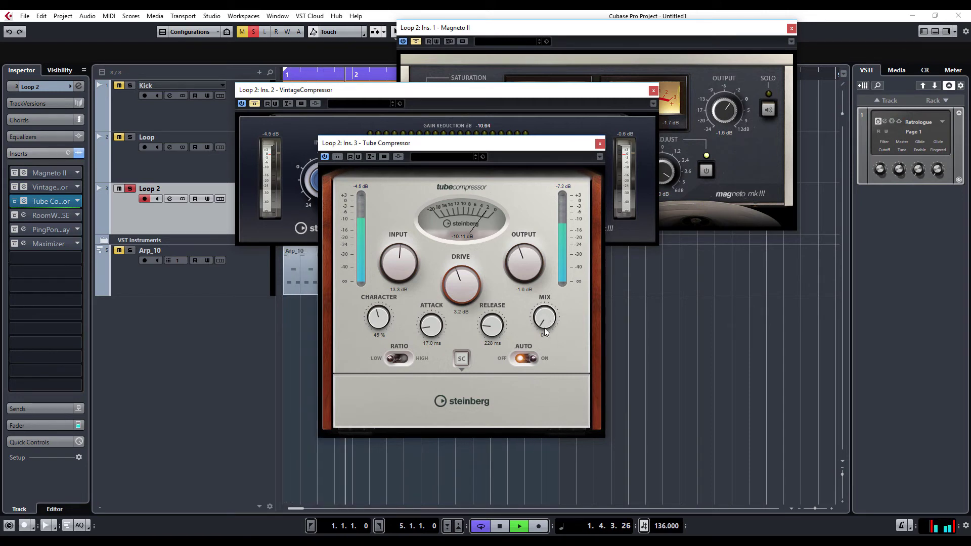
pyautogui.moveTo(545, 331); pyautogui.dragTo(560, 295)
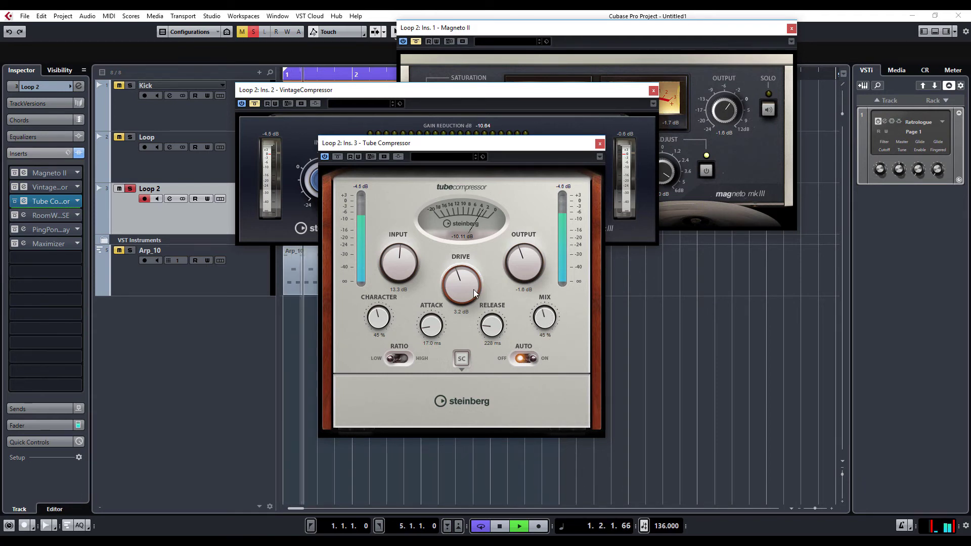
pyautogui.moveTo(473, 289); pyautogui.dragTo(474, 296)
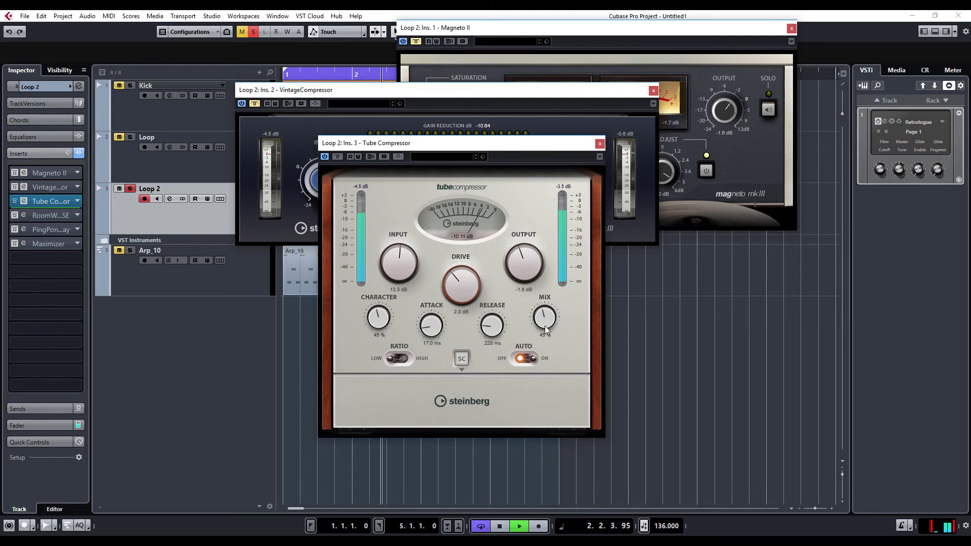
pyautogui.moveTo(546, 329); pyautogui.dragTo(546, 323)
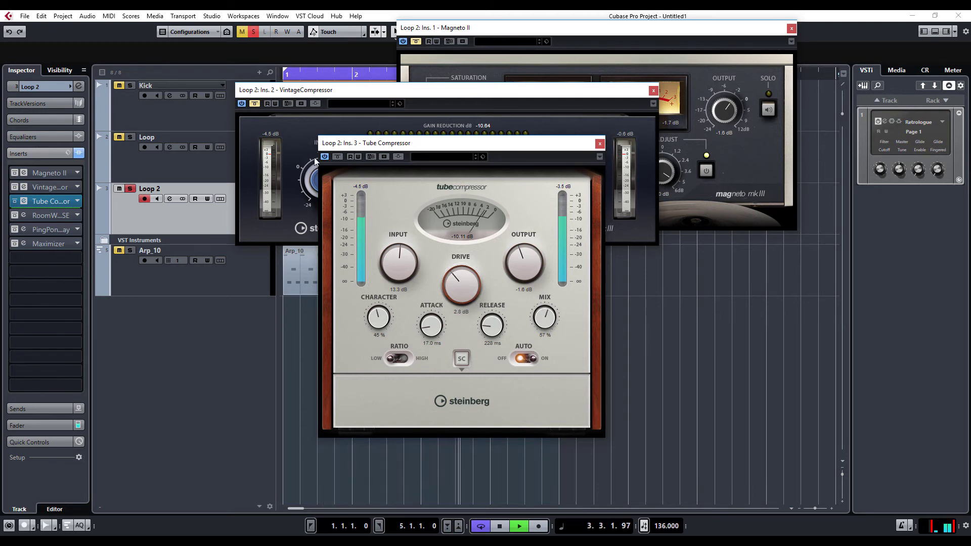
# A/B the Tube Compressor bypass and set its output to -3.0 dB
pyautogui.click(335, 159)
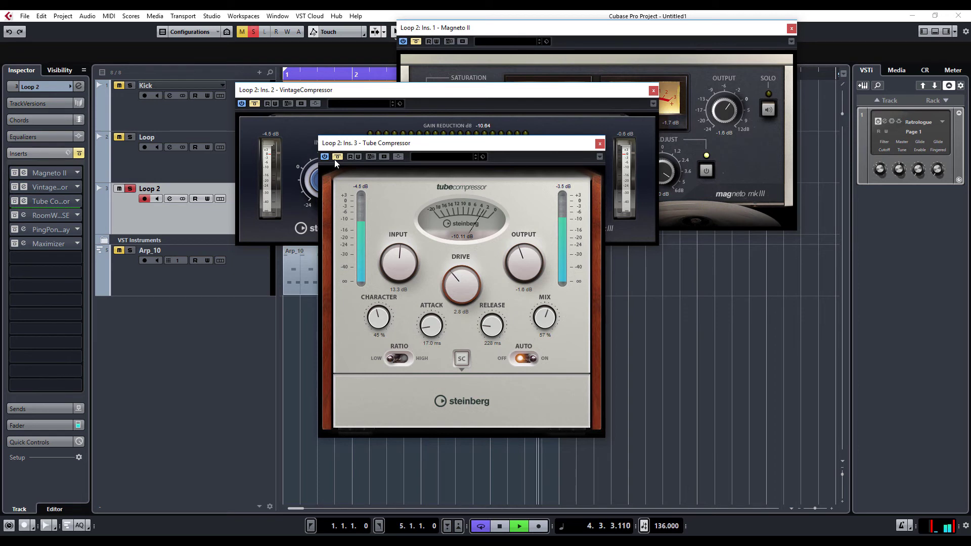
pyautogui.click(334, 159)
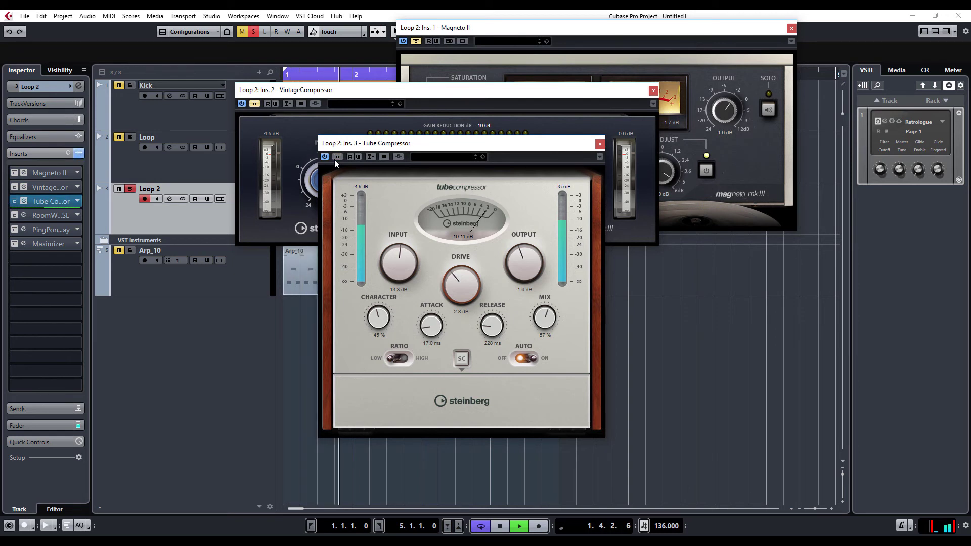
pyautogui.click(334, 160)
pyautogui.click(335, 159)
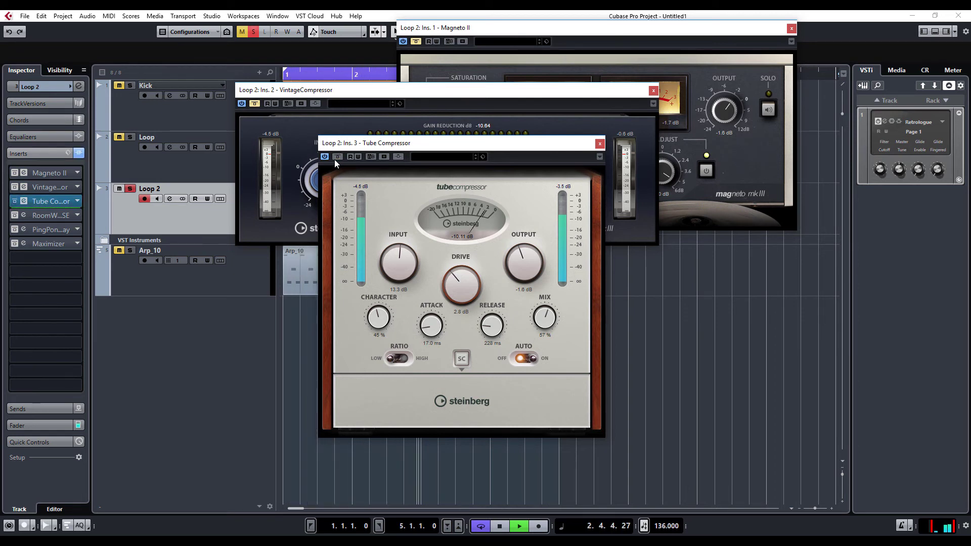
pyautogui.moveTo(515, 267); pyautogui.dragTo(514, 275)
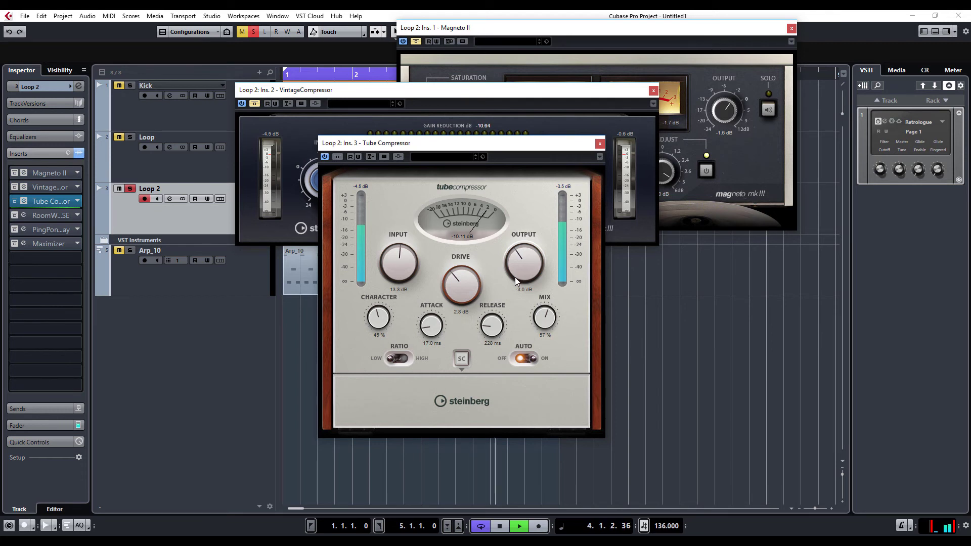
pyautogui.click(341, 158)
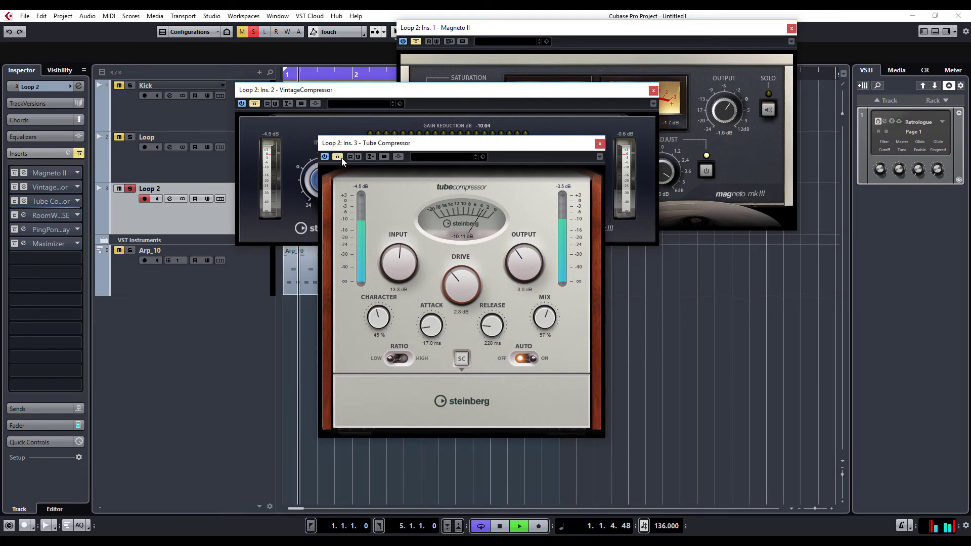
pyautogui.click(342, 158)
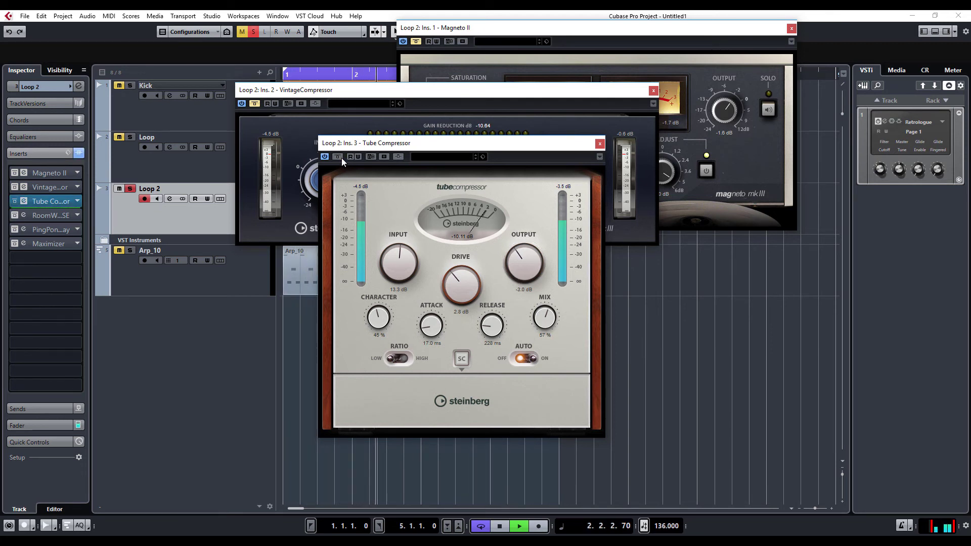
# Re-enable Magneto II, toggle the Kick and Loop solos, and close all three plugin windows
pyautogui.click(17, 175)
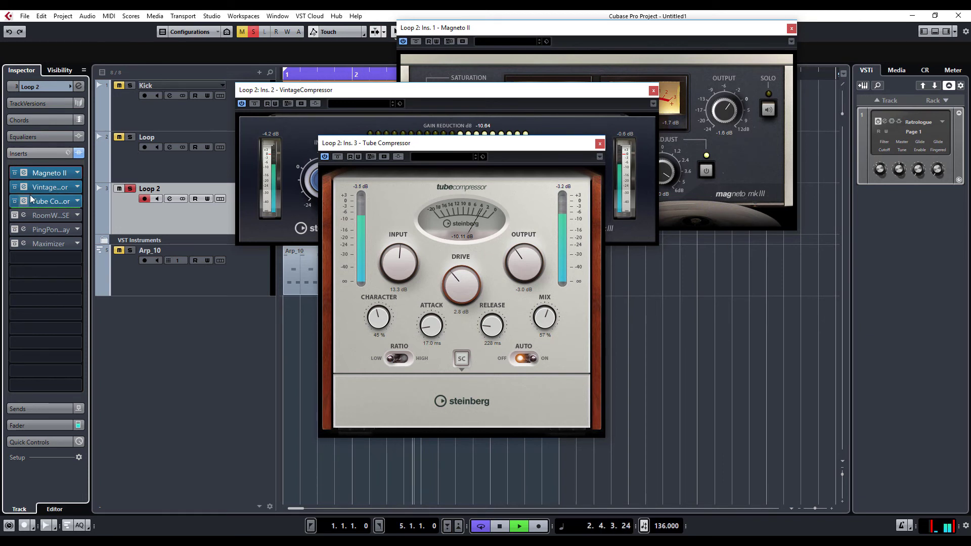
pyautogui.click(130, 85)
pyautogui.click(130, 137)
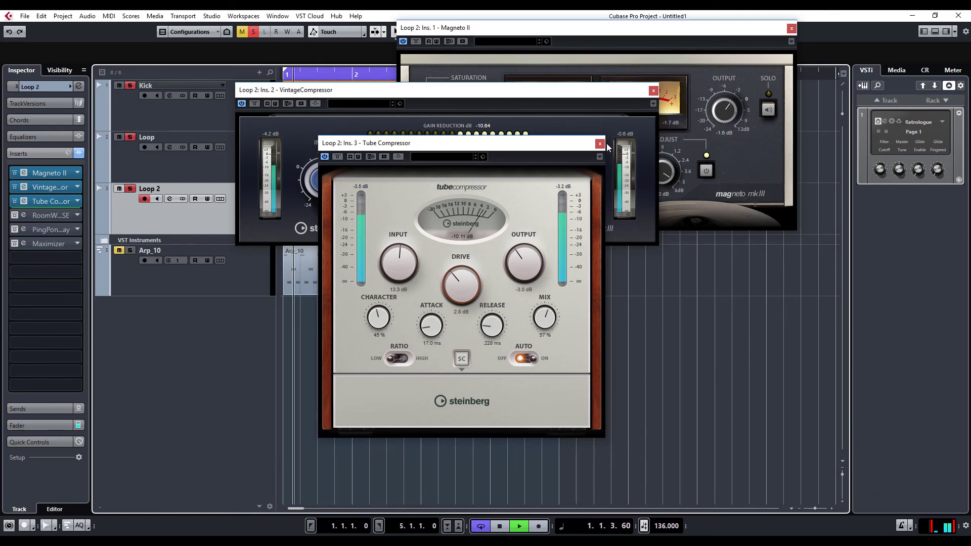
pyautogui.click(600, 144)
pyautogui.click(654, 90)
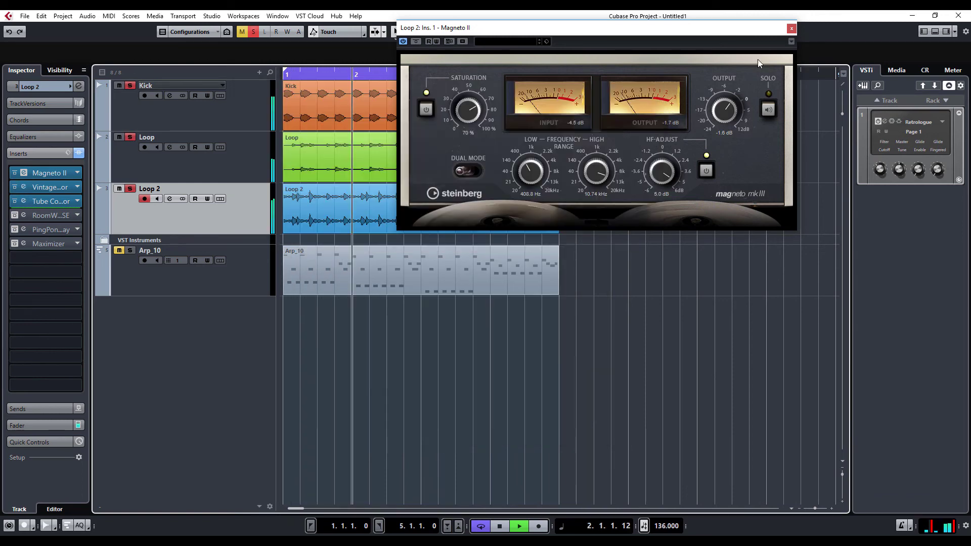
pyautogui.click(790, 28)
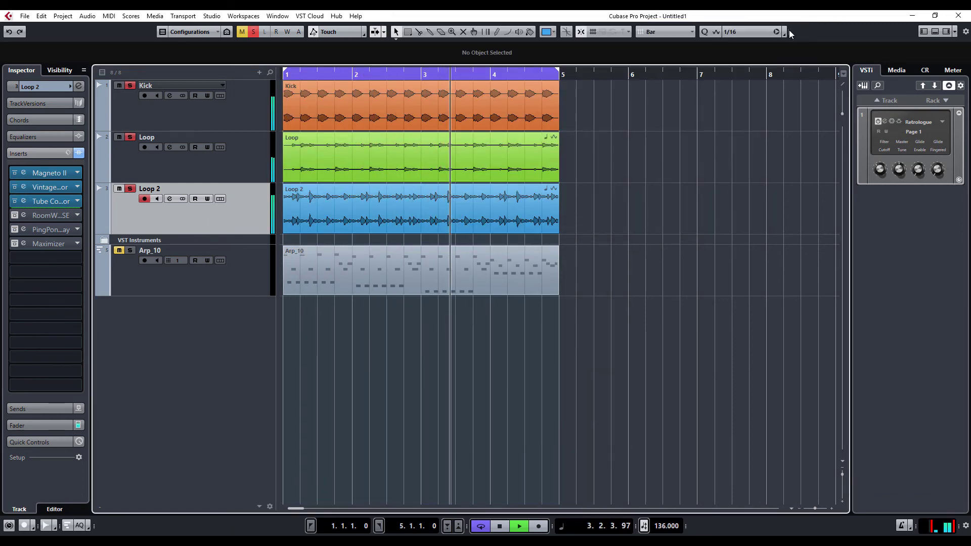
# Lower the Loop 2 fader to -7.03 dB, then compare its inserts bypassed and active, leaving them active
pyautogui.press('F3')
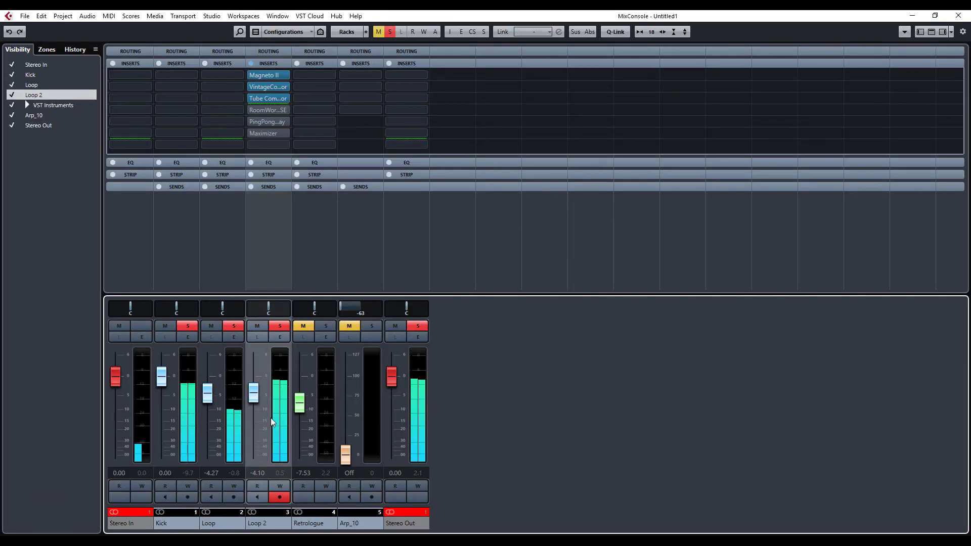
pyautogui.moveTo(254, 398); pyautogui.dragTo(241, 415)
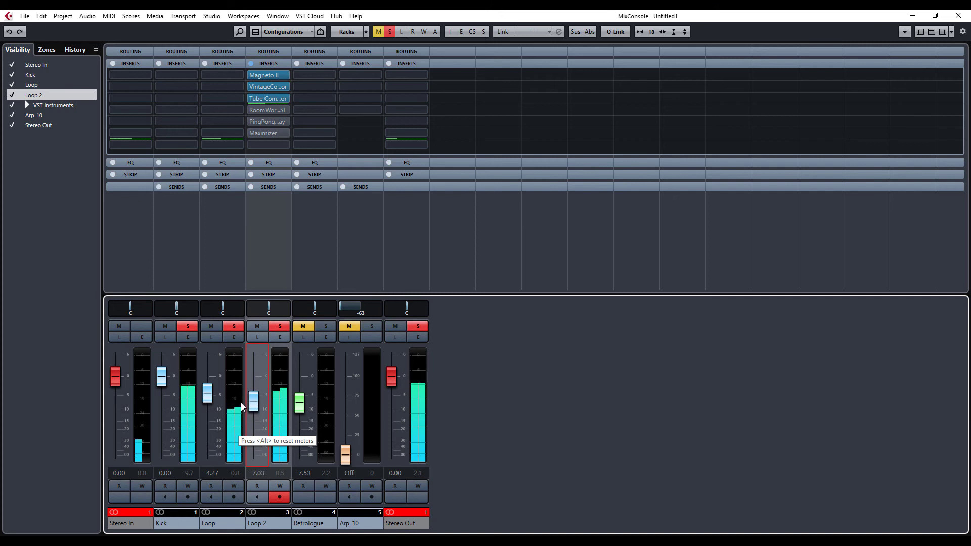
pyautogui.click(251, 64)
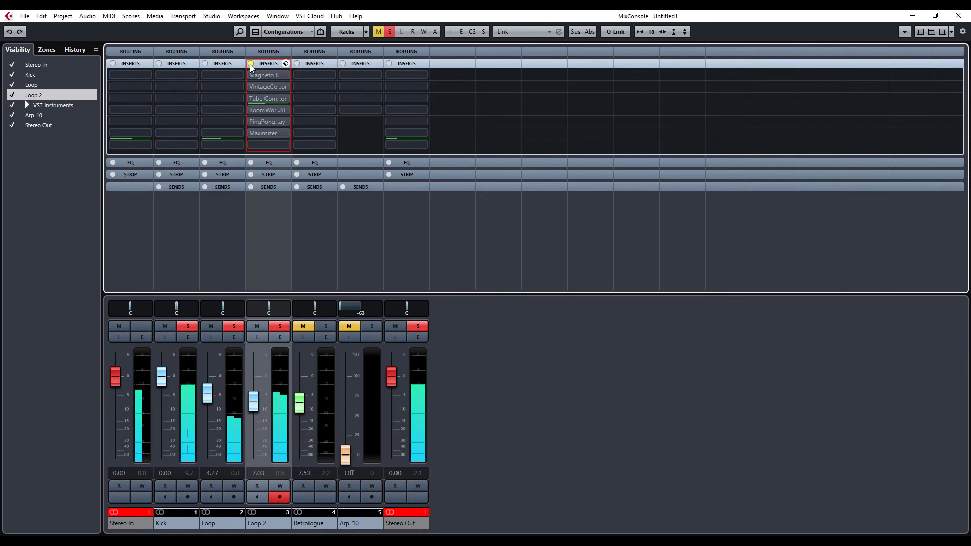
pyautogui.click(250, 64)
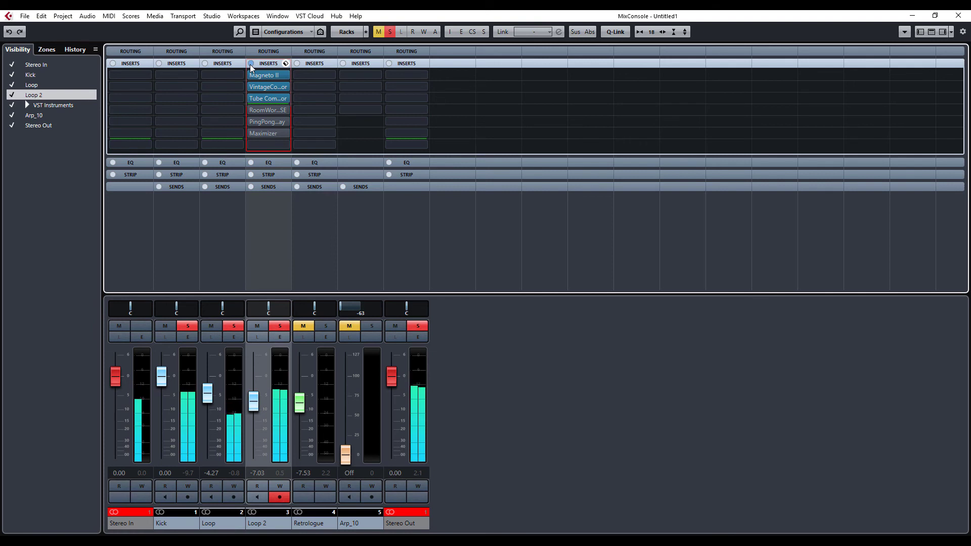
pyautogui.click(251, 64)
pyautogui.click(250, 64)
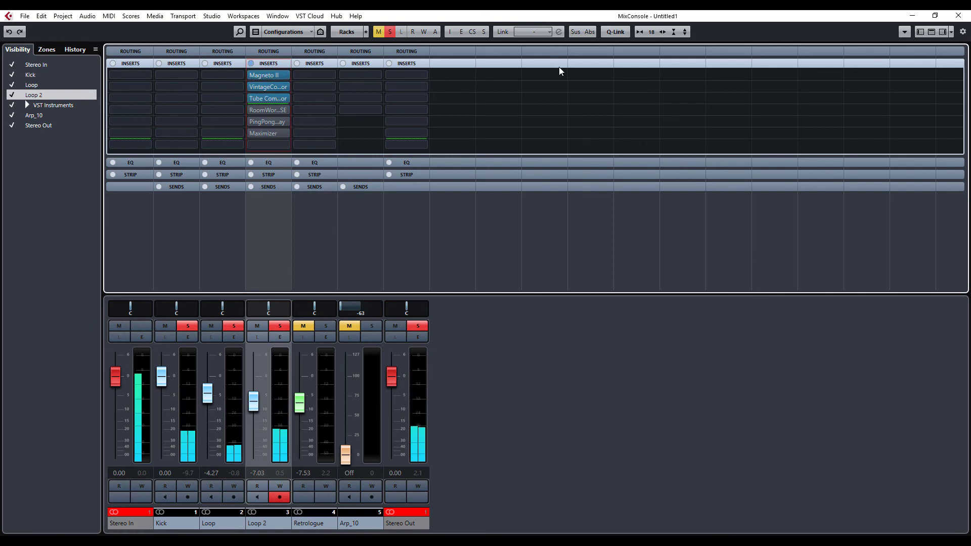
pyautogui.press('F3')
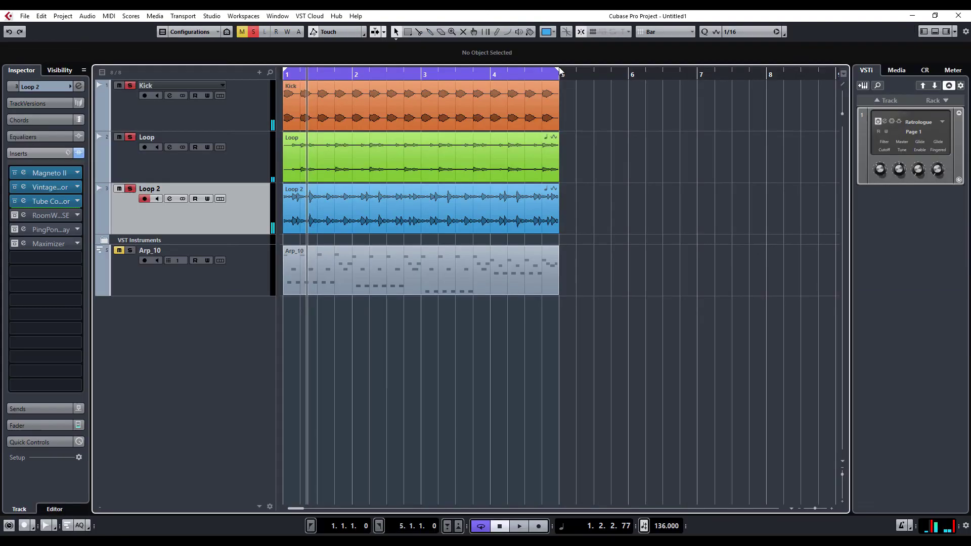
pyautogui.click(23, 173)
pyautogui.click(23, 187)
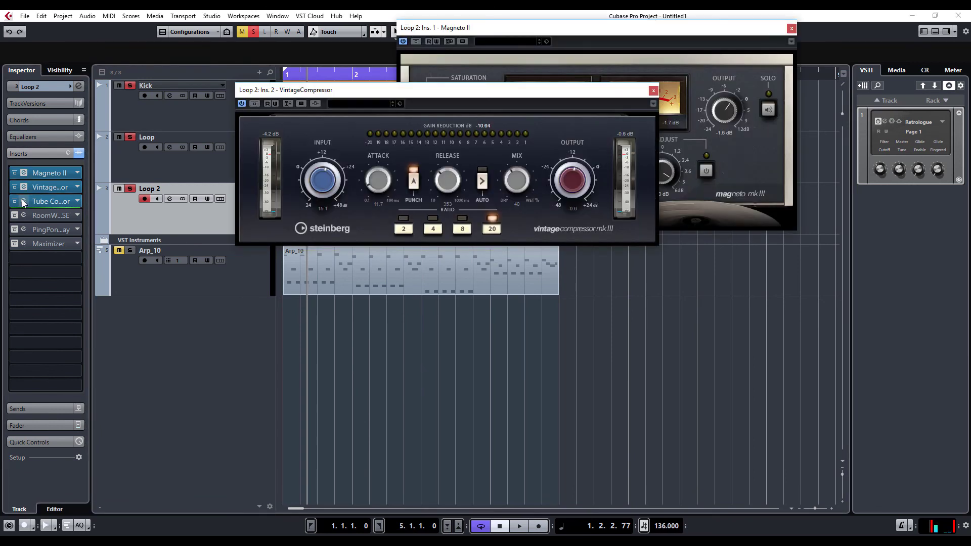
pyautogui.click(23, 201)
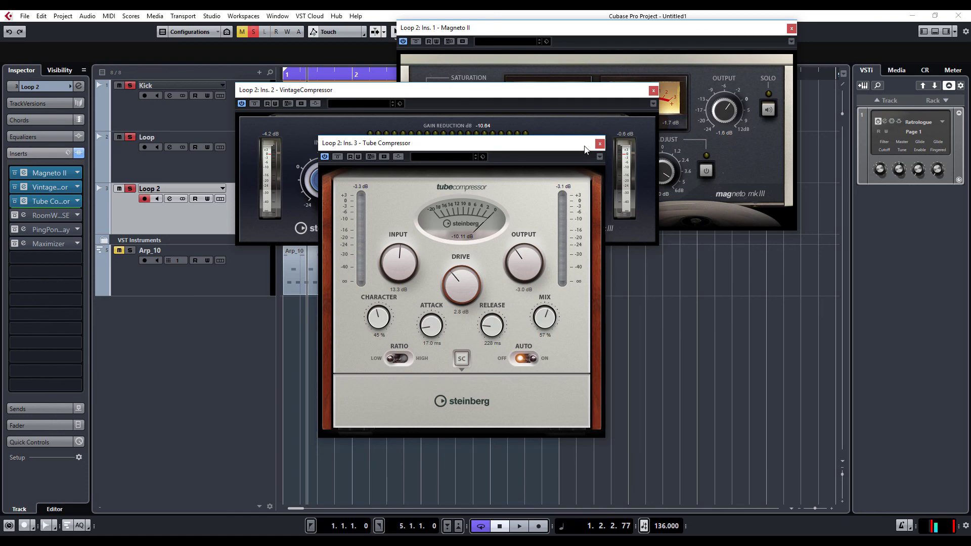
pyautogui.click(599, 145)
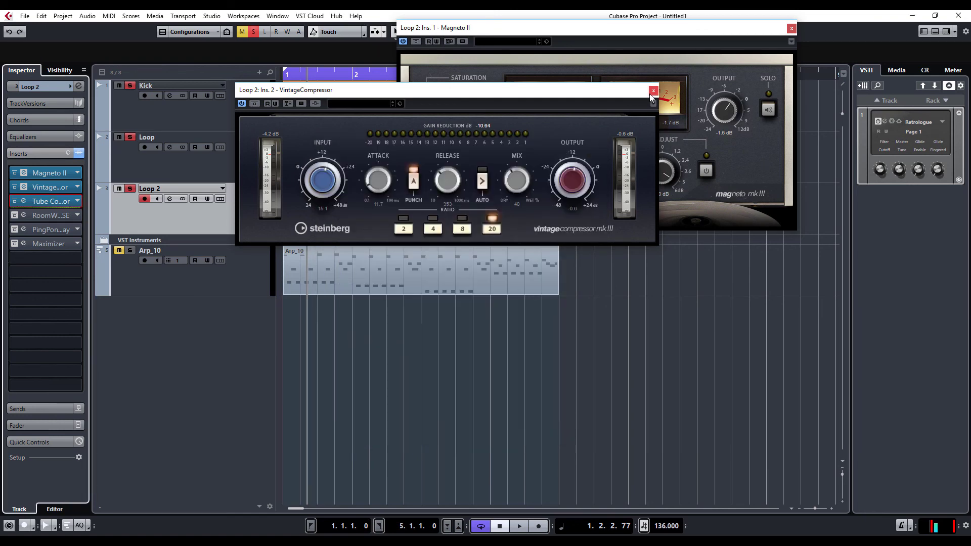
pyautogui.click(652, 91)
pyautogui.click(792, 28)
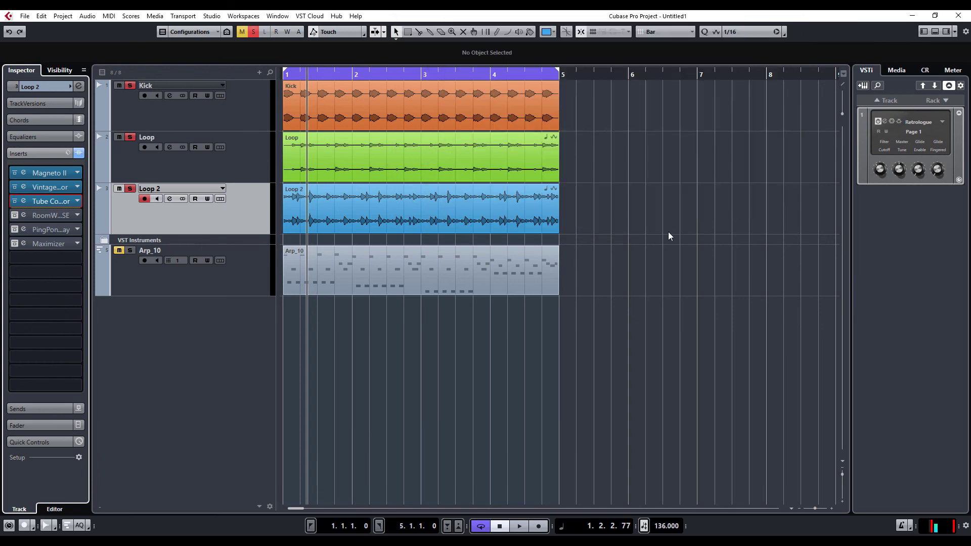